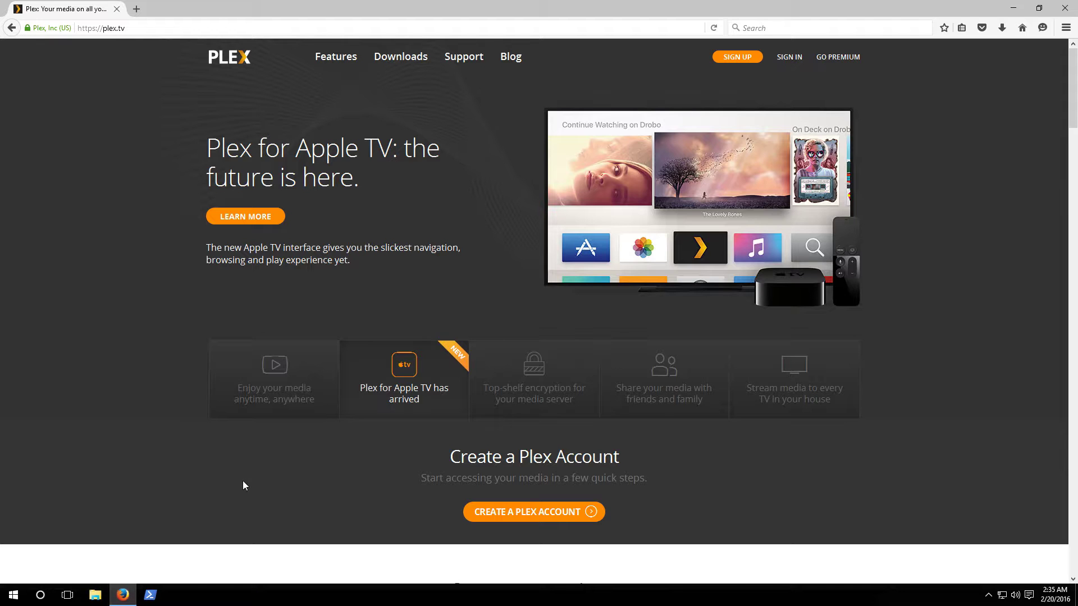
- Save the English Windows installer for Plex Media Server from the Downloads page and check its progress
left_click(207, 27)
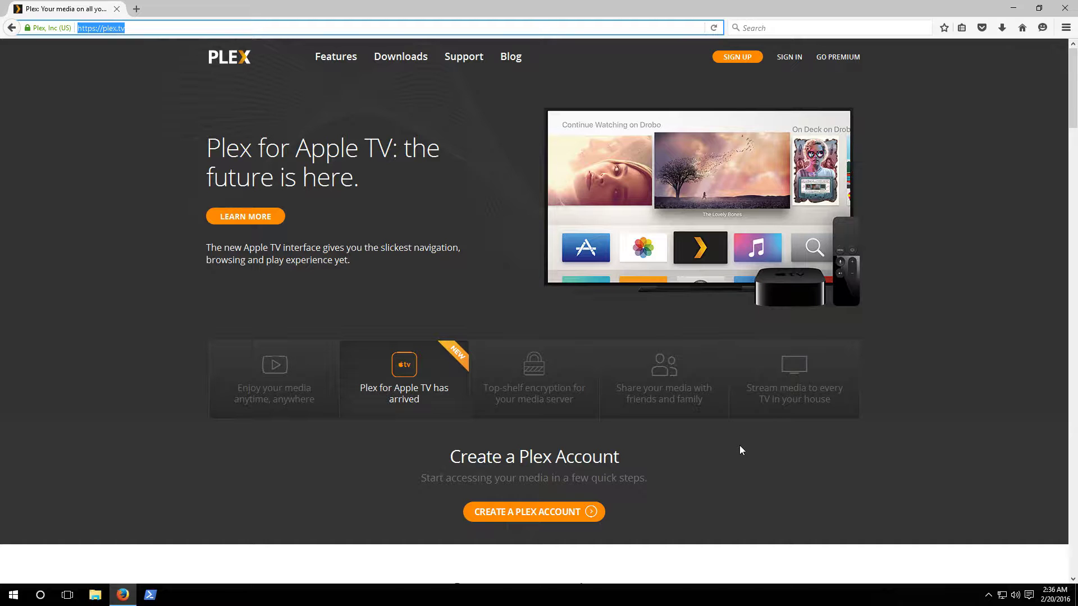
left_click(414, 69)
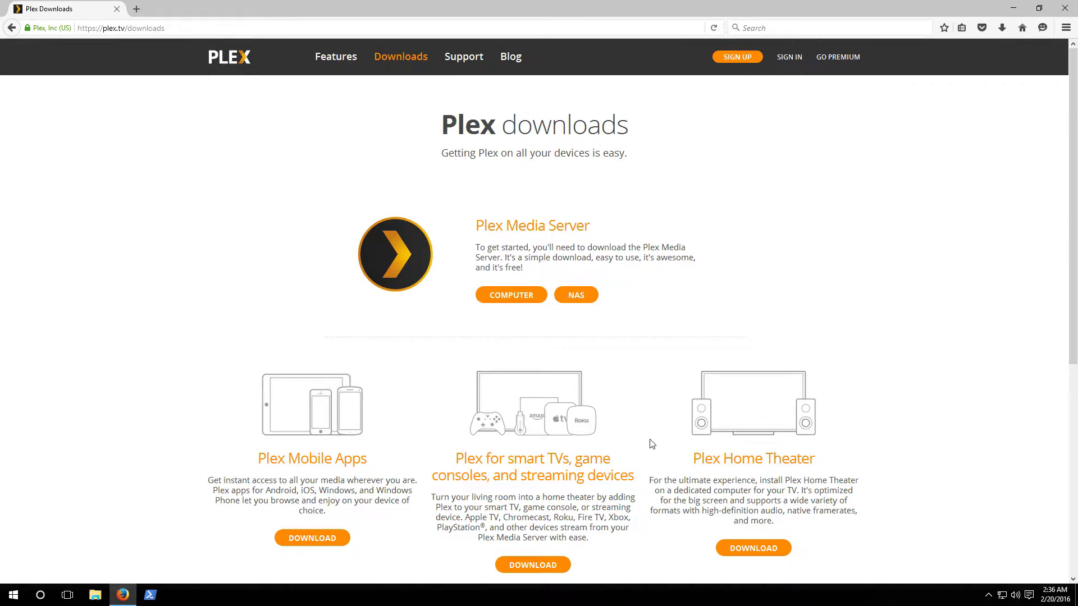
left_click(511, 296)
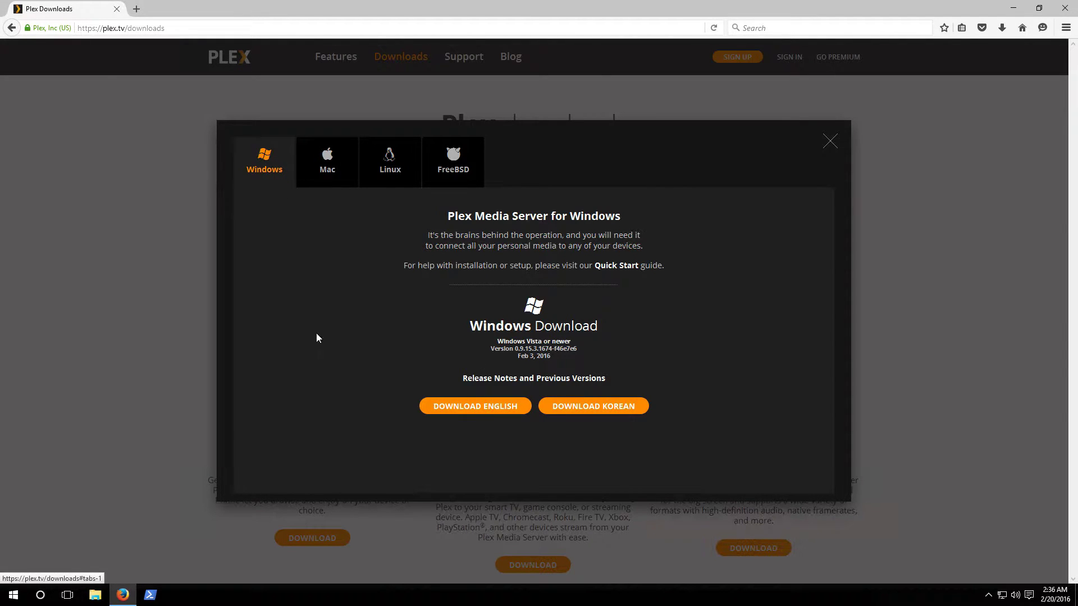
left_click(473, 407)
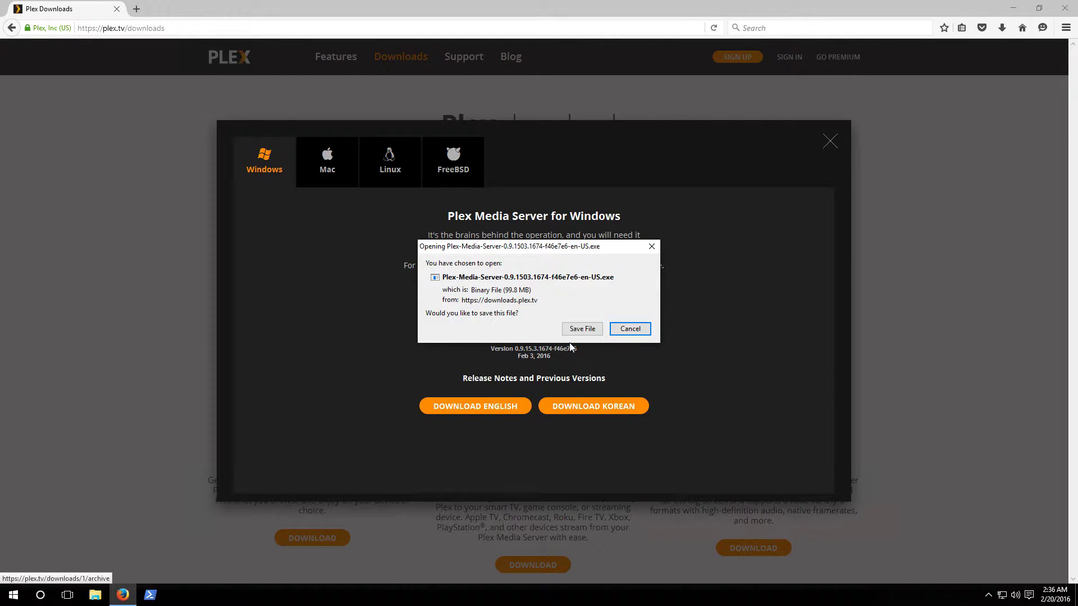
left_click(581, 330)
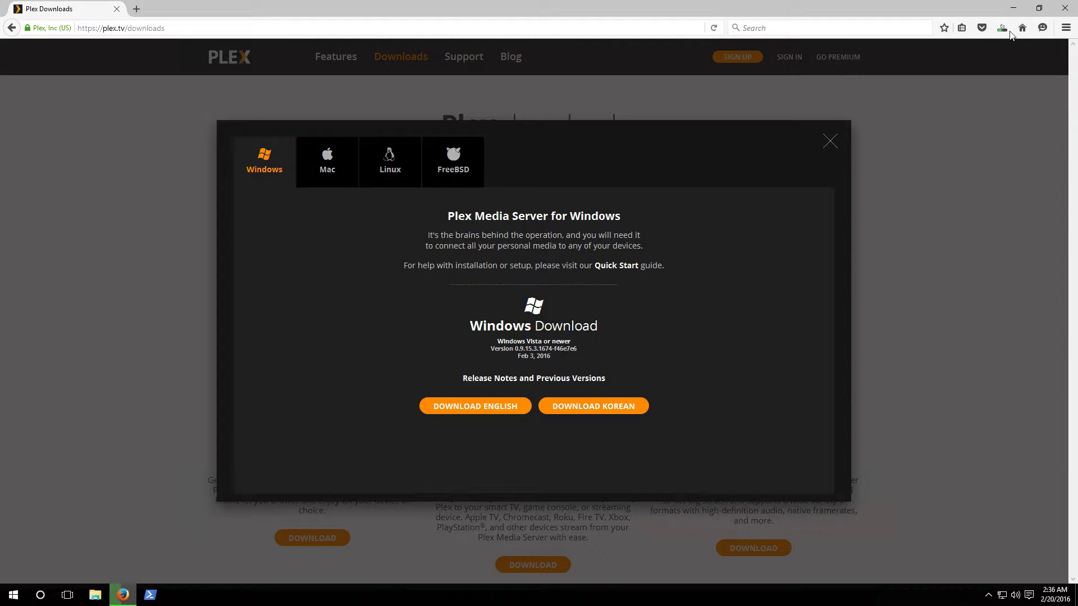
left_click(1001, 28)
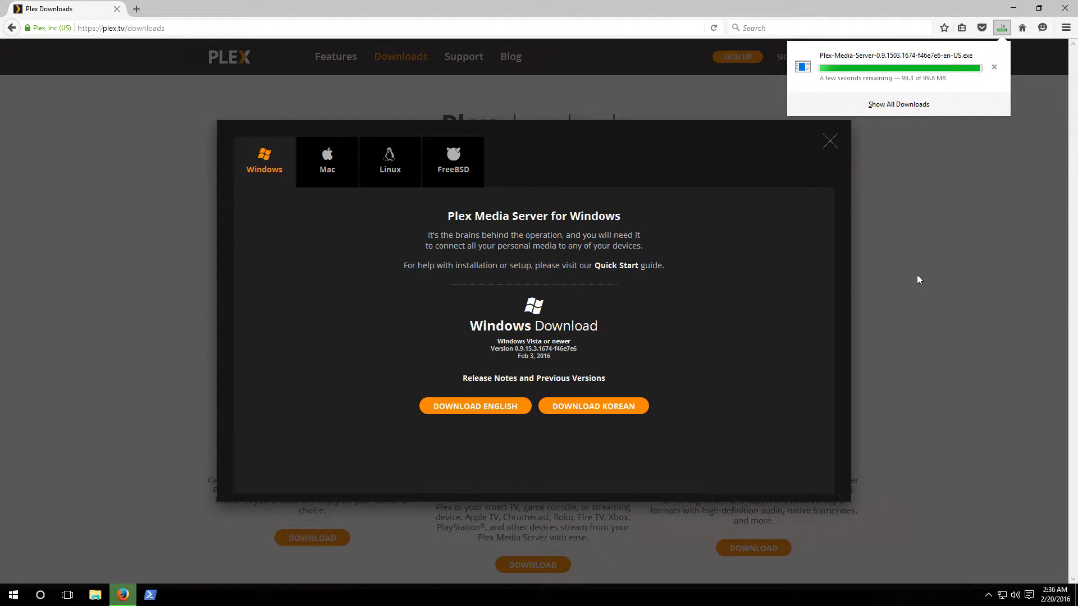
- Run the downloaded Plex Media Server installer and approve the User Account Control prompt
left_click(897, 76)
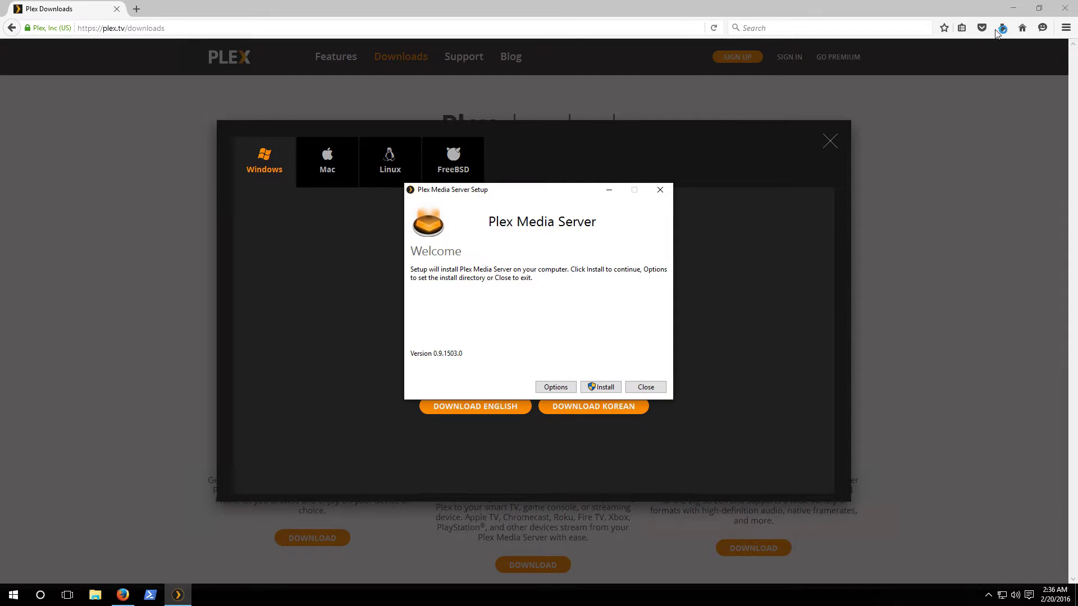
left_click(1013, 9)
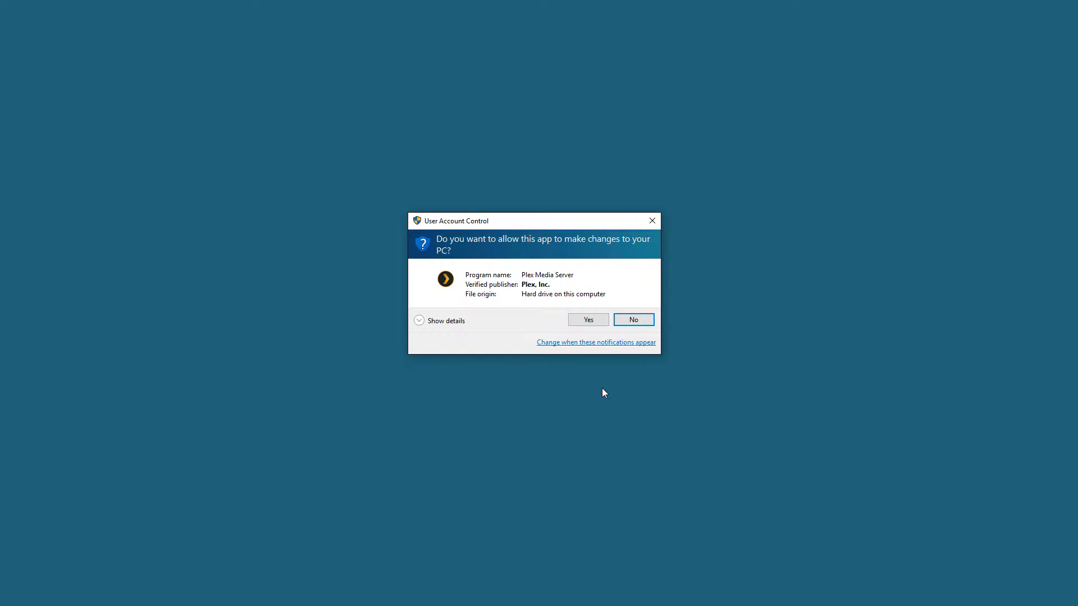
left_click(580, 323)
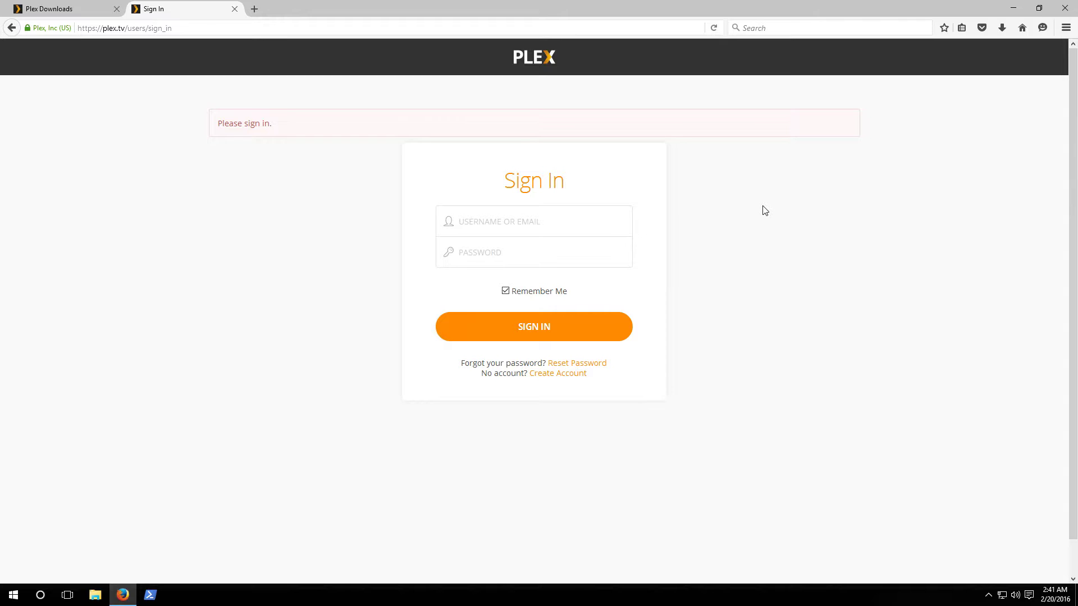
- Close the Plex downloads tab and load 127.0.0.1:32400/web in a new tab
left_click(251, 29)
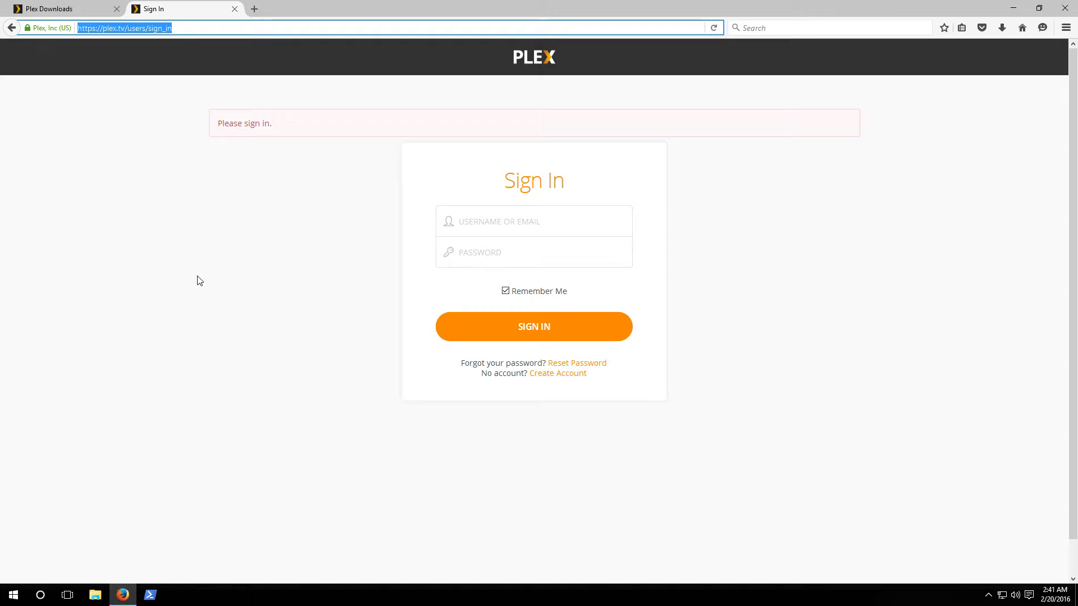
left_click(79, 7)
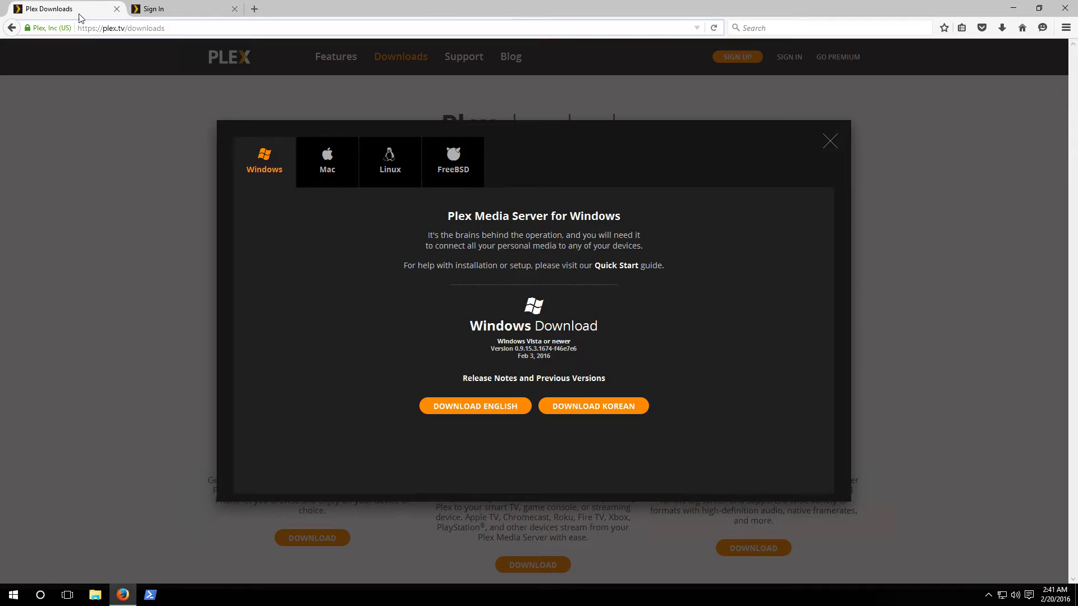
left_click(116, 9)
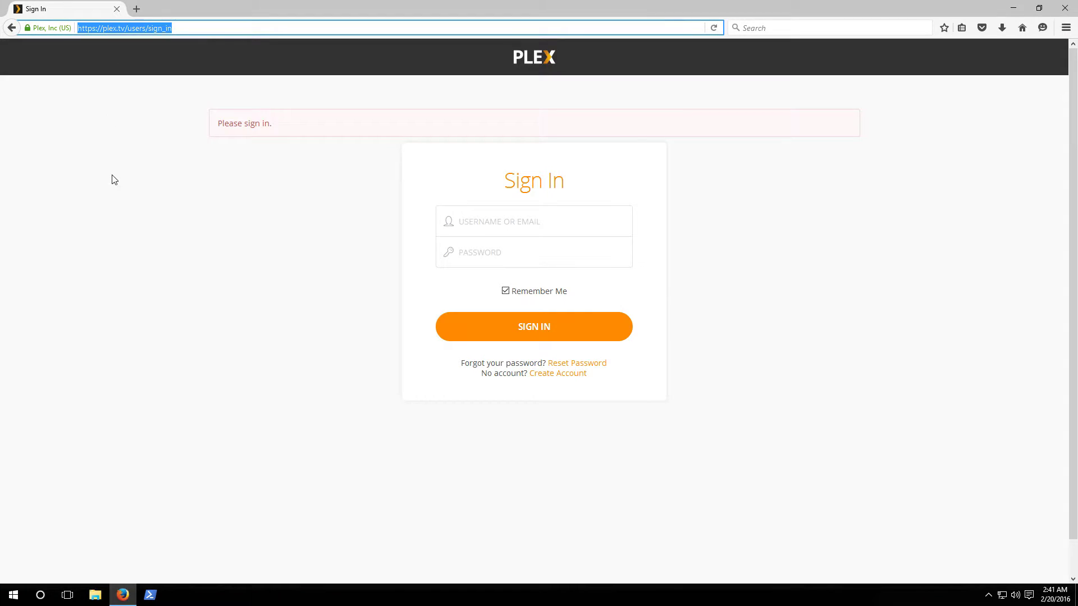
left_click(138, 10)
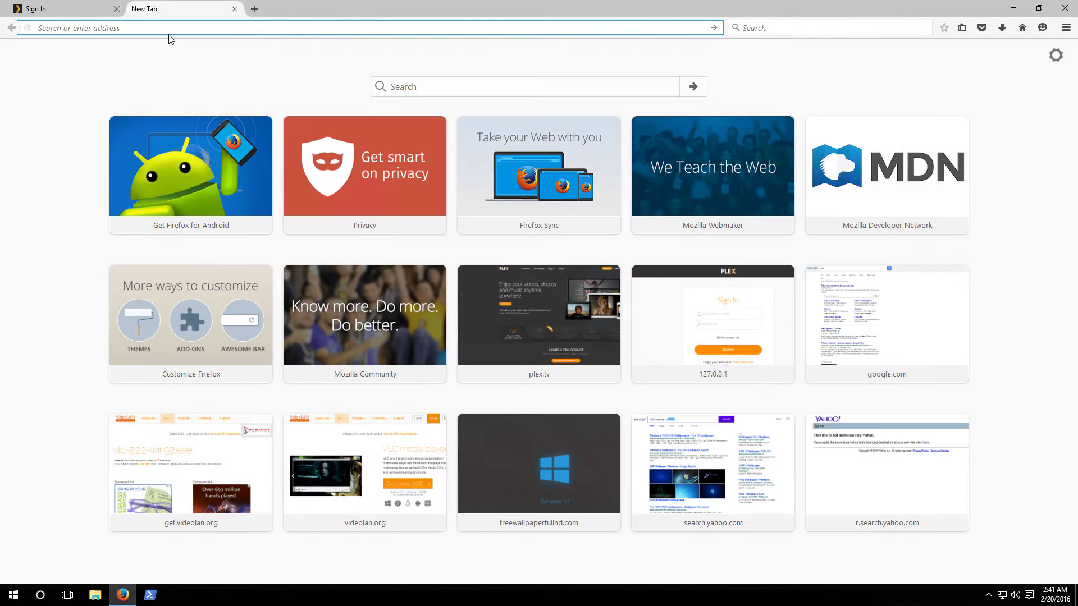
type("12")
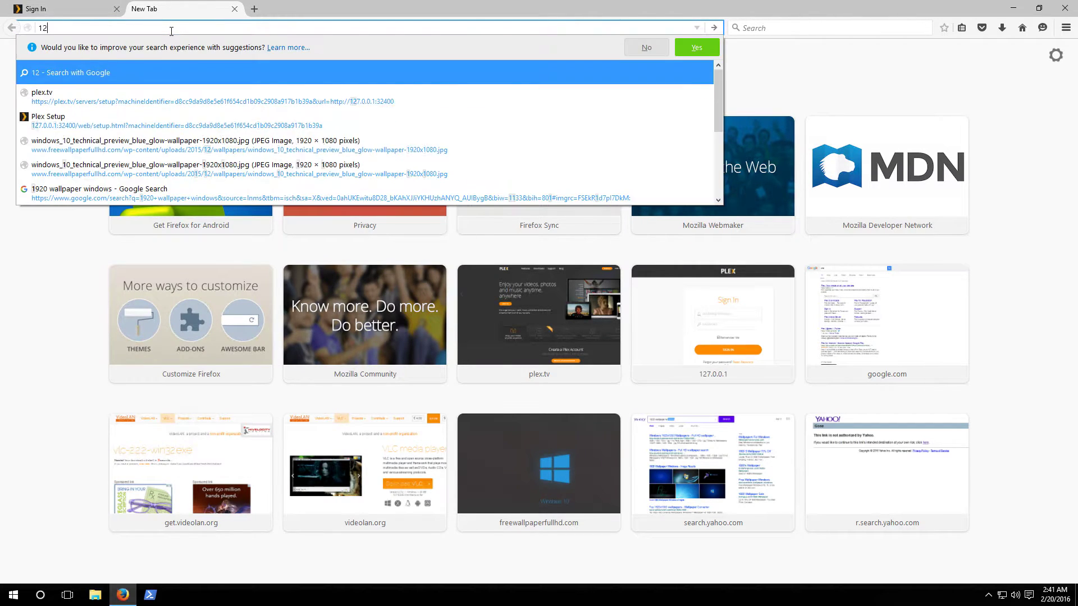
type("7.0.0.1")
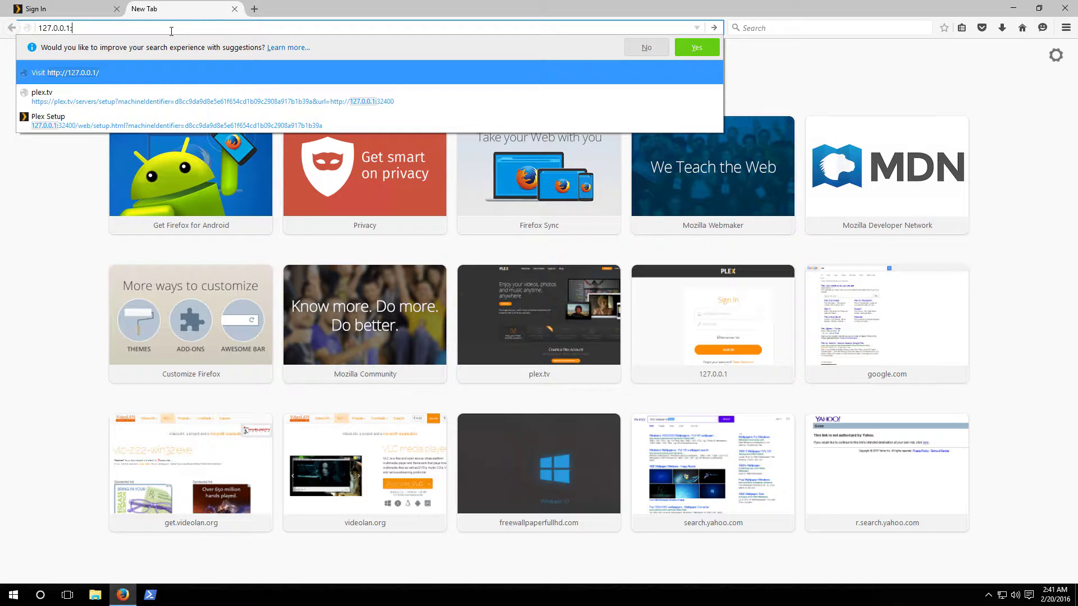
type(":32400/web")
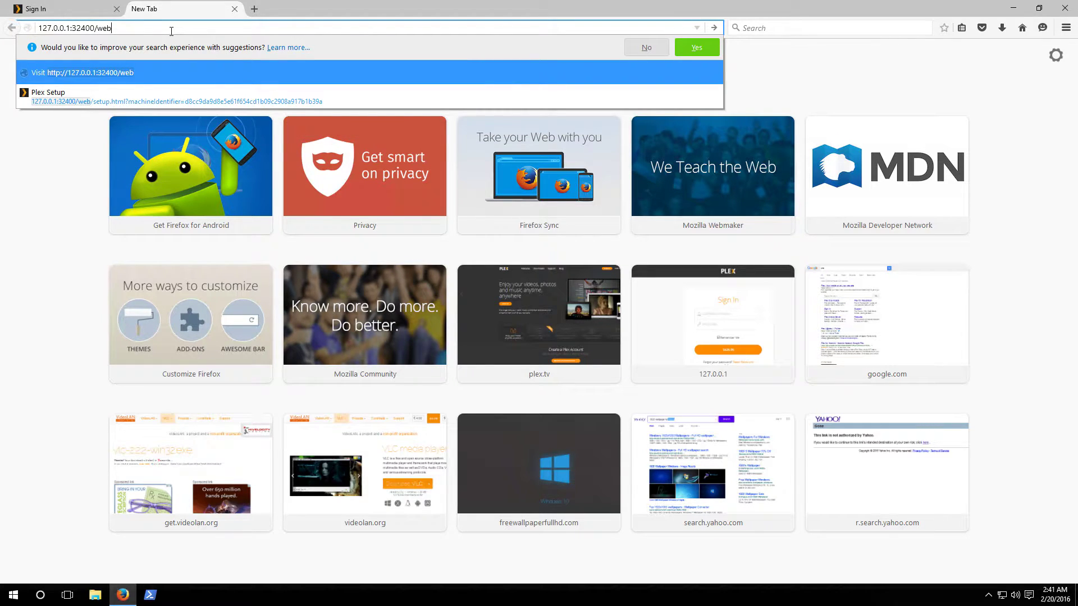
key("Return")
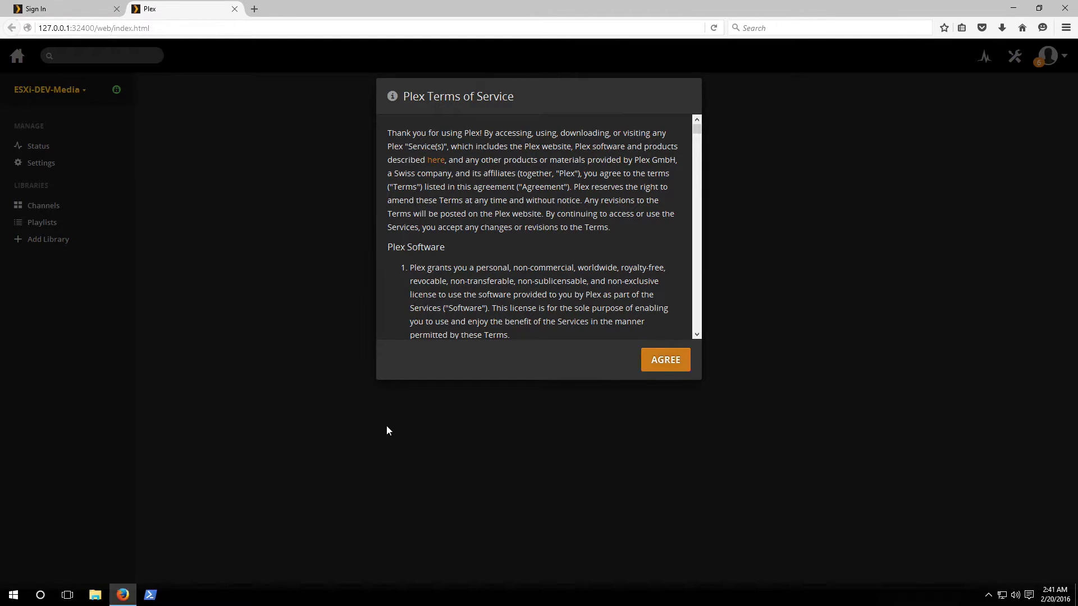
- Agree to the Terms of Service, check the server status, then go to Settings
left_click(665, 367)
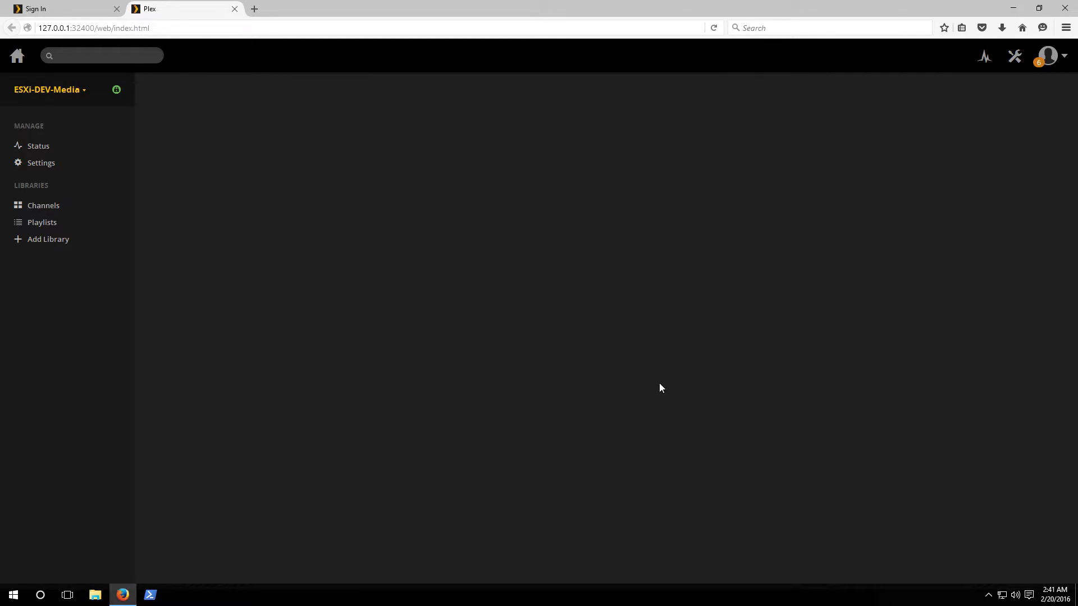
left_click(44, 145)
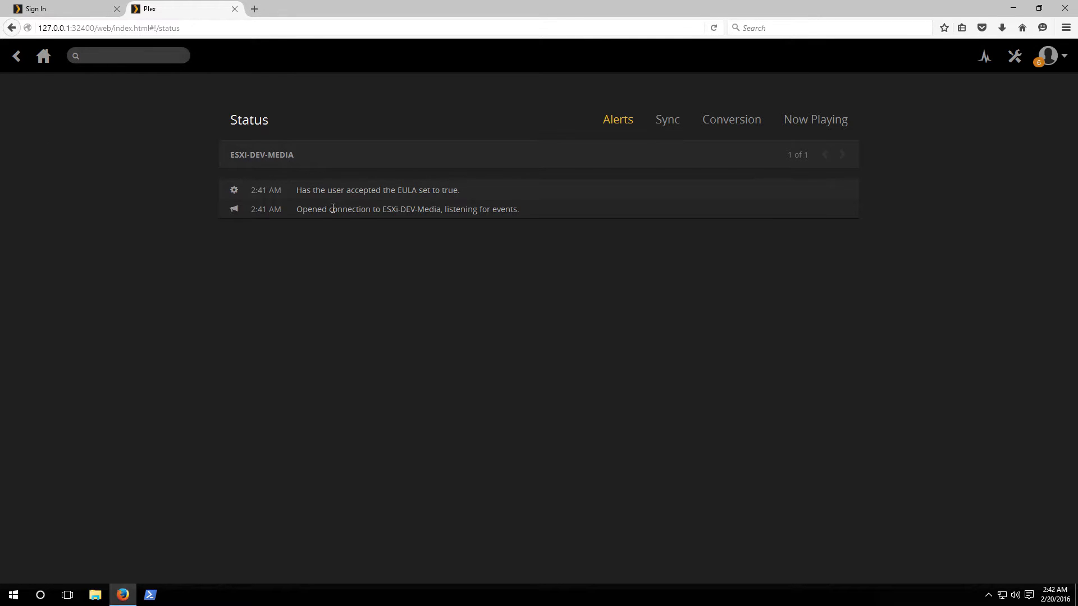
left_click(16, 58)
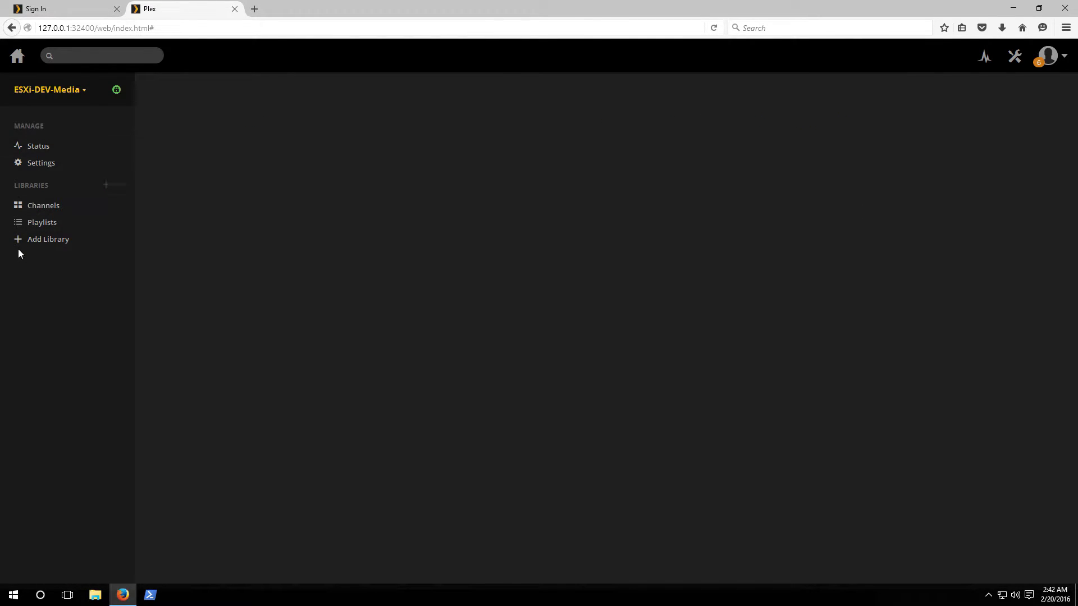
left_click(30, 169)
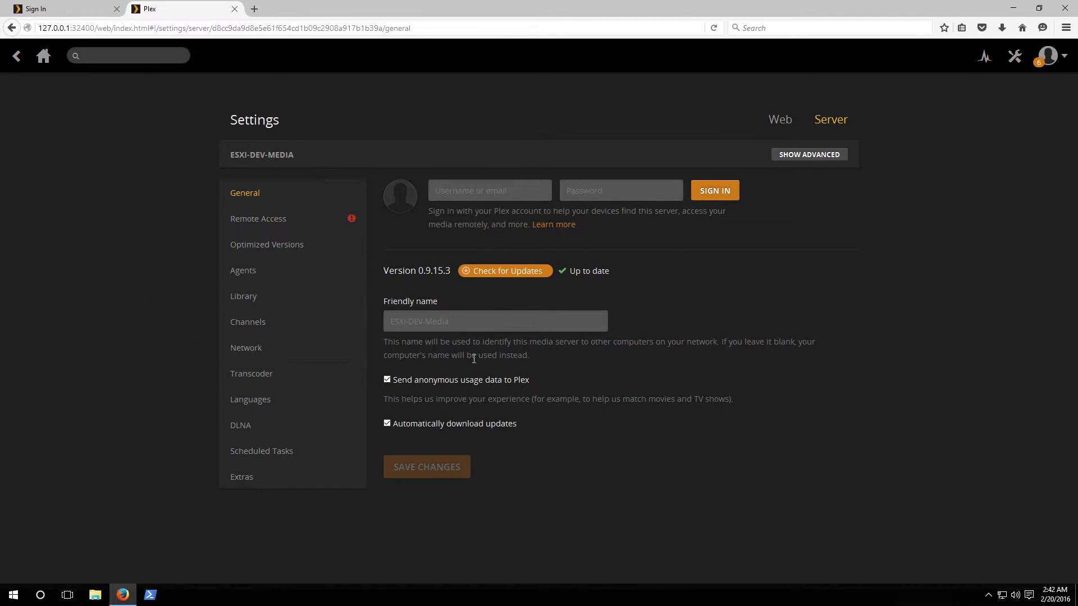
- Look through the General, Remote Access and Optimized Versions settings with advanced options shown
left_click(506, 315)
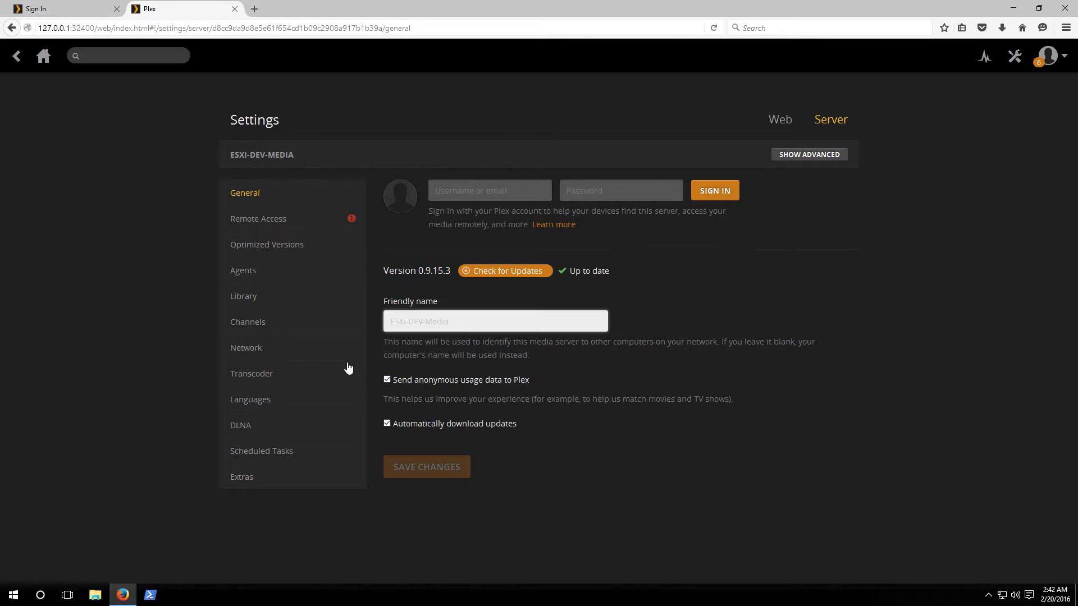
left_click(276, 228)
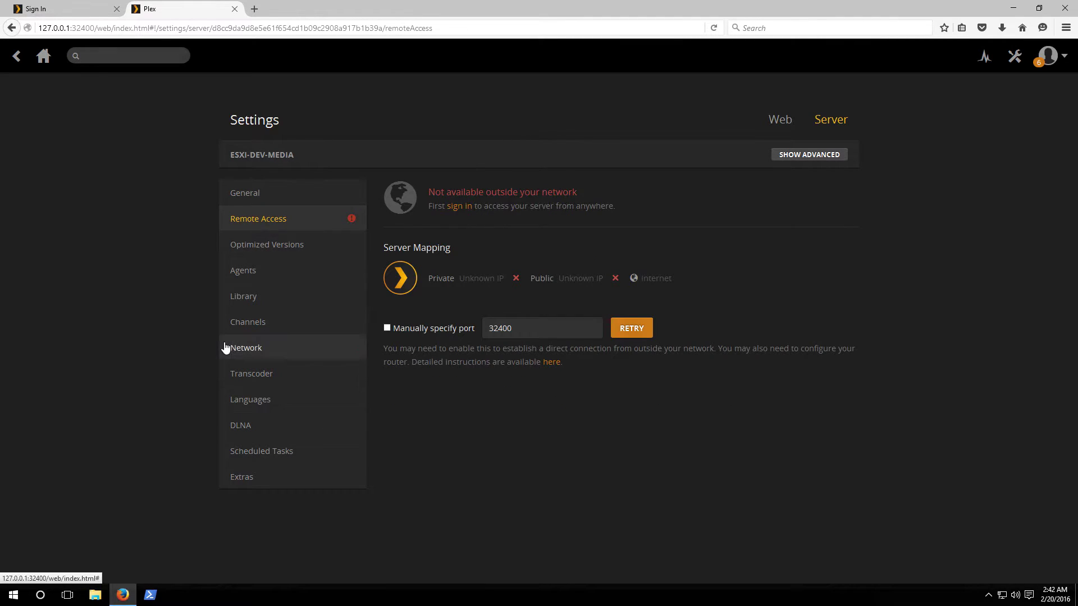
left_click(247, 248)
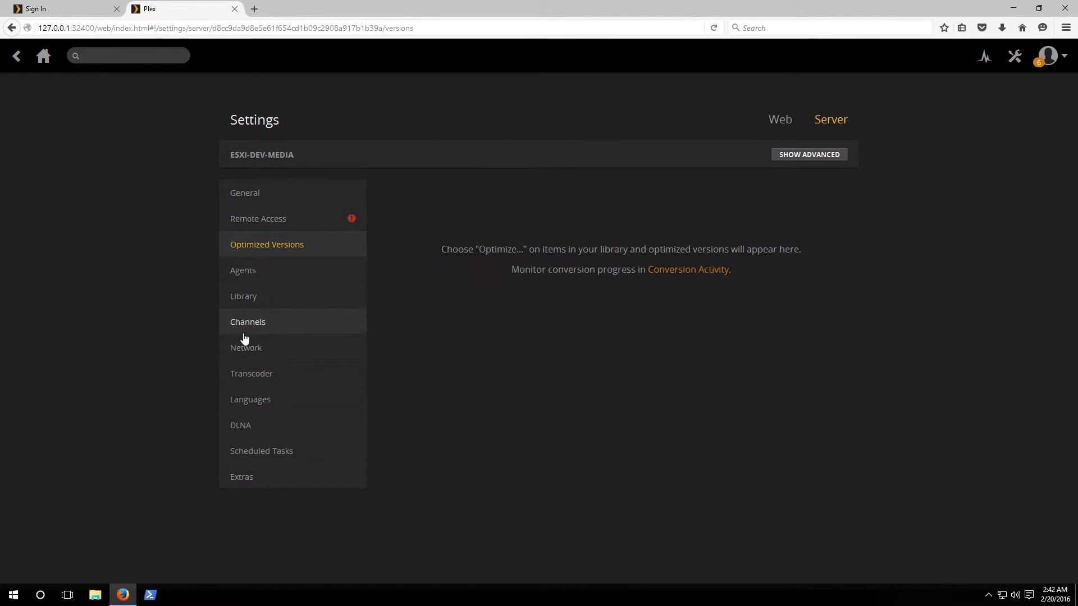
left_click(792, 157)
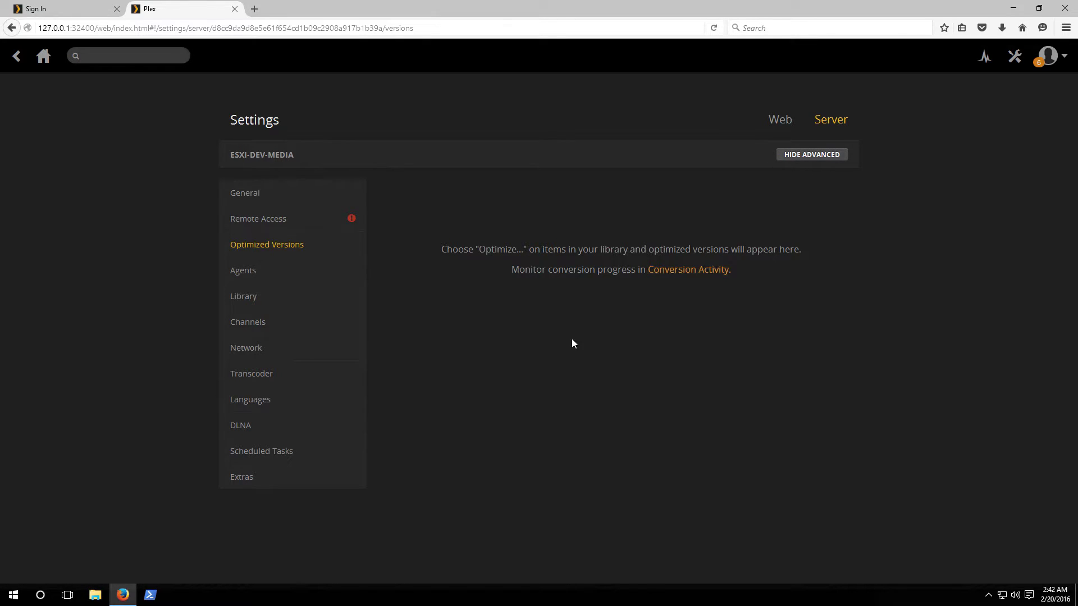
left_click(259, 197)
scroll(766, 381, "down", 2)
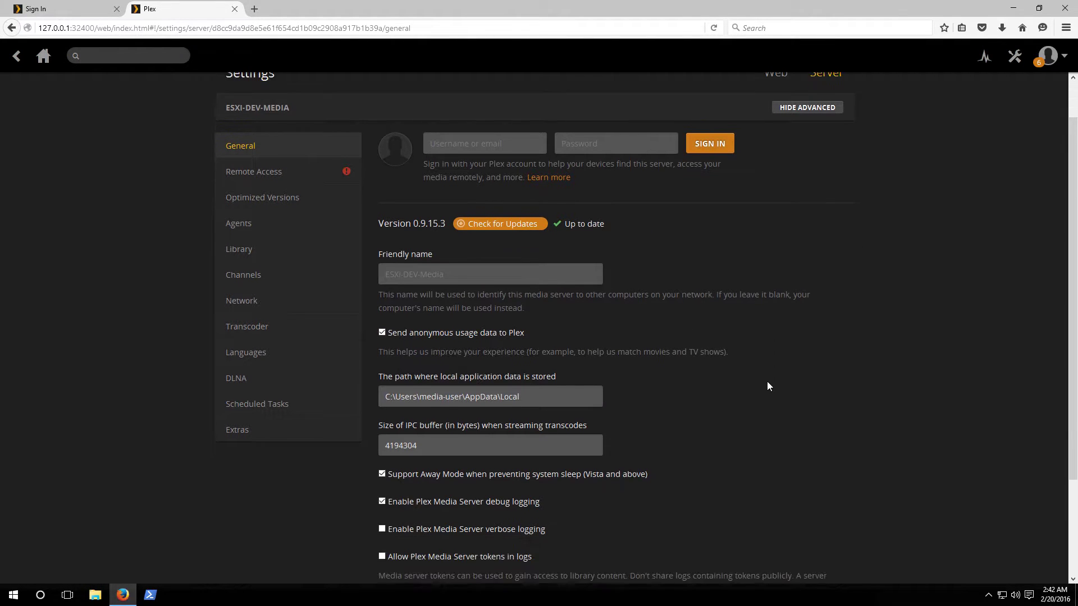
scroll(767, 386, "down", 3)
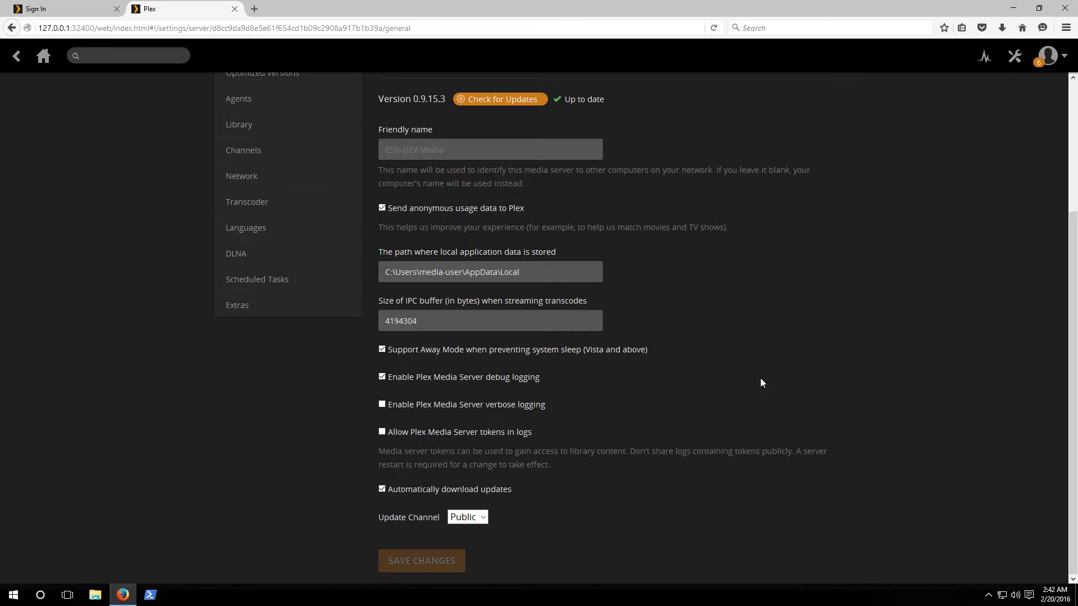
scroll(670, 380, "up", 5)
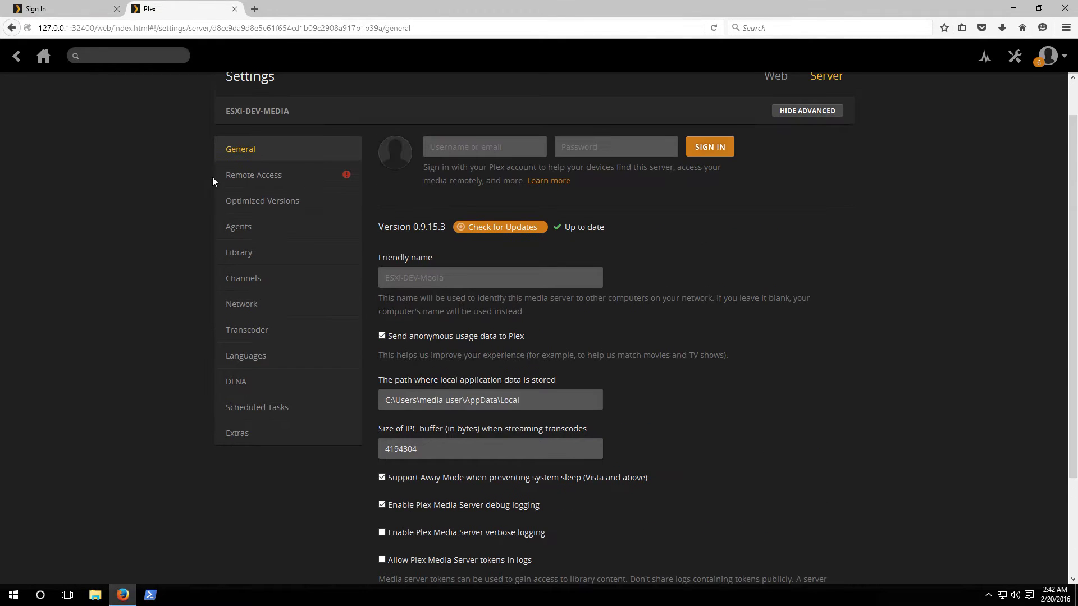
left_click(225, 178)
left_click(248, 253)
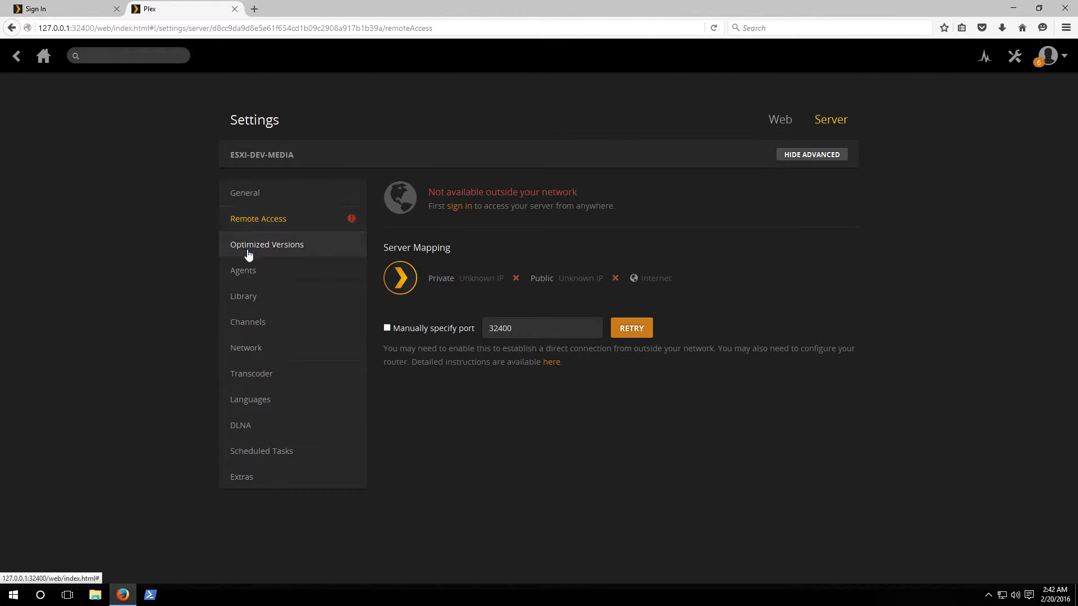
- Step through the Agents, Library, Channels and Network pages, ending on Transcoder
left_click(255, 274)
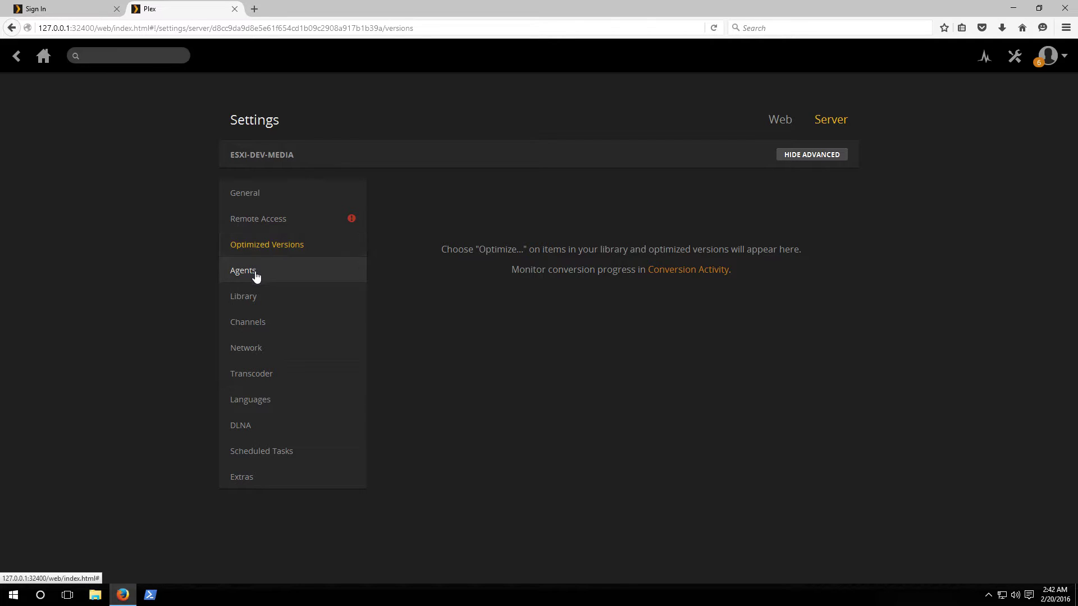
left_click(244, 304)
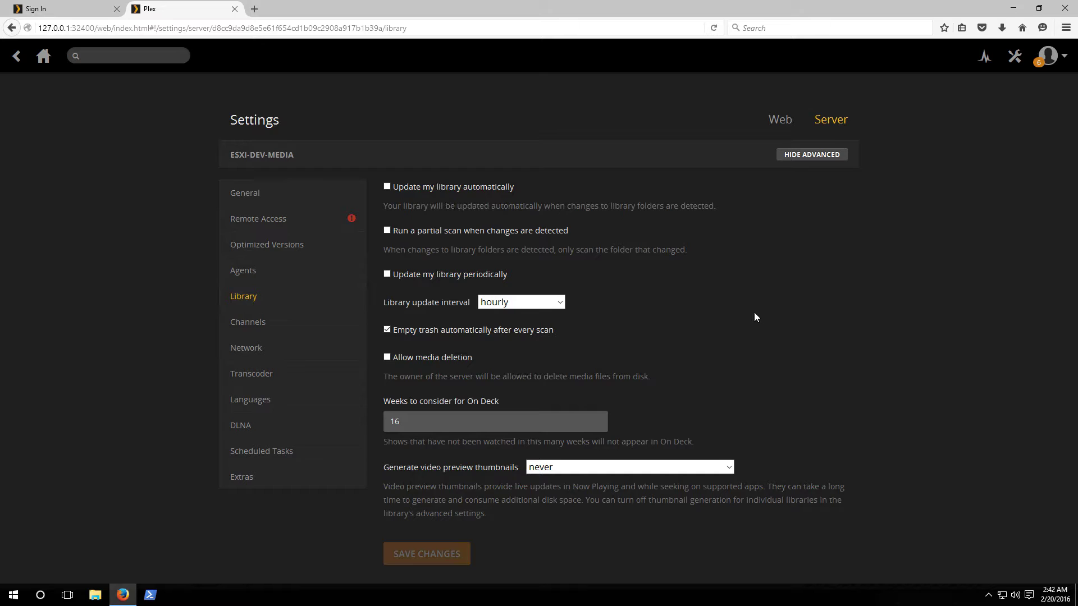
left_click(238, 326)
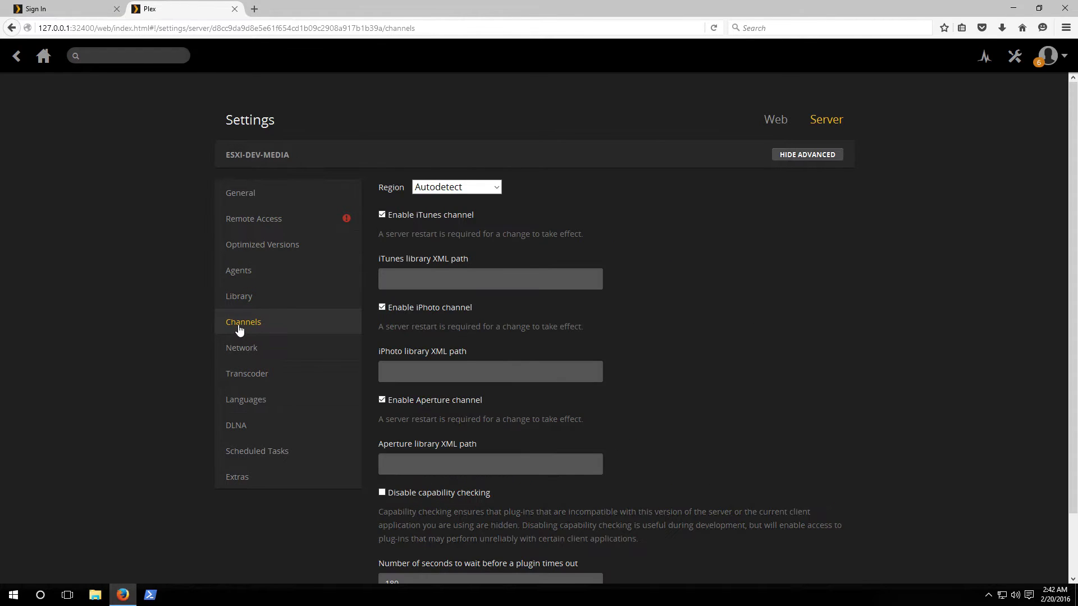
scroll(280, 332, "down", 2)
left_click(252, 286)
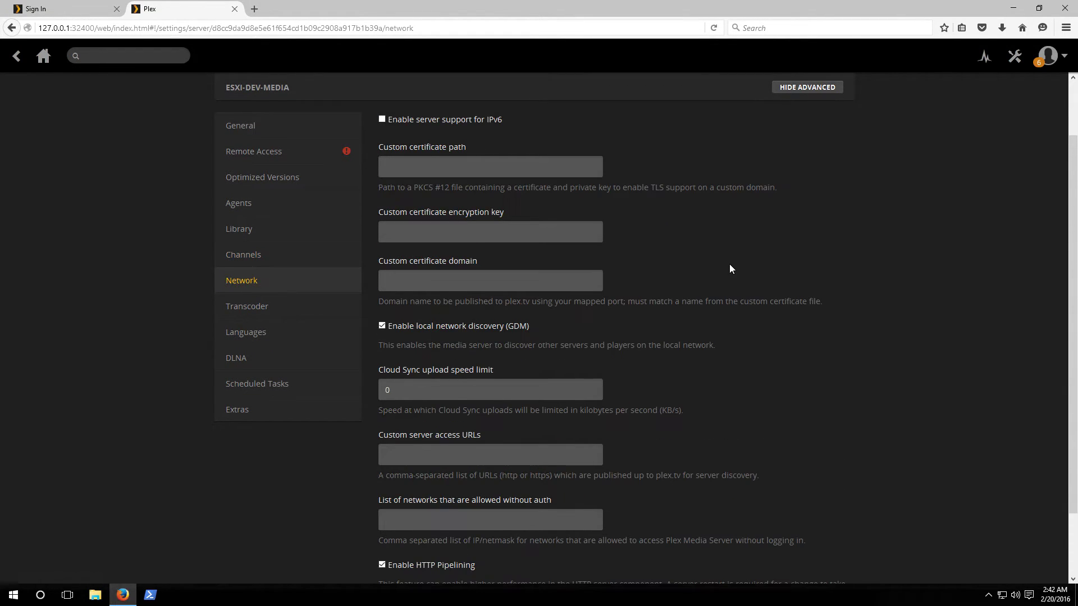
scroll(730, 282, "down", 3)
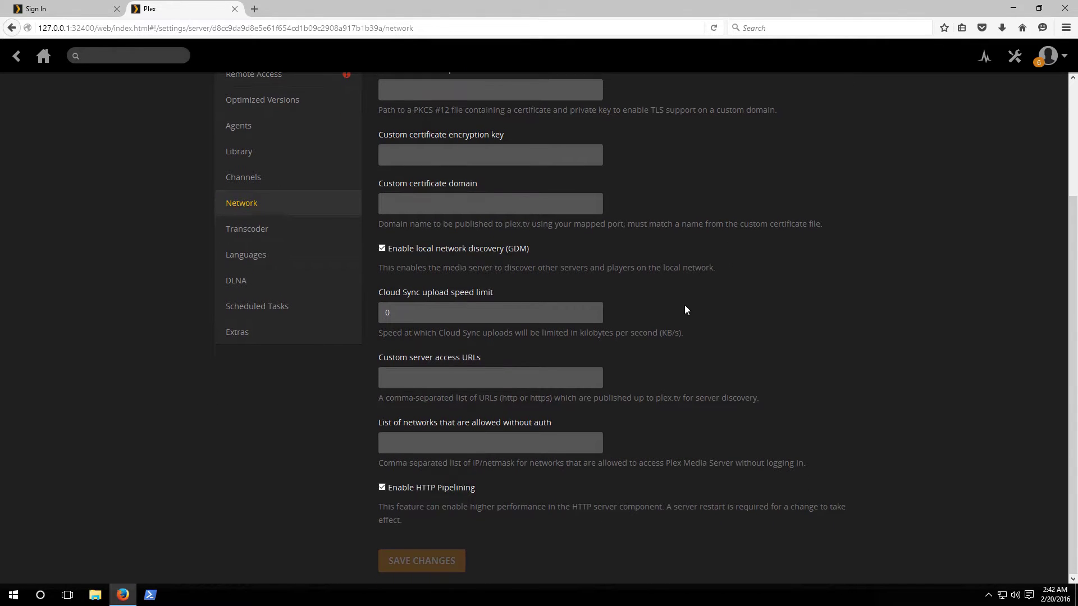
left_click(238, 235)
scroll(677, 230, "up", 5)
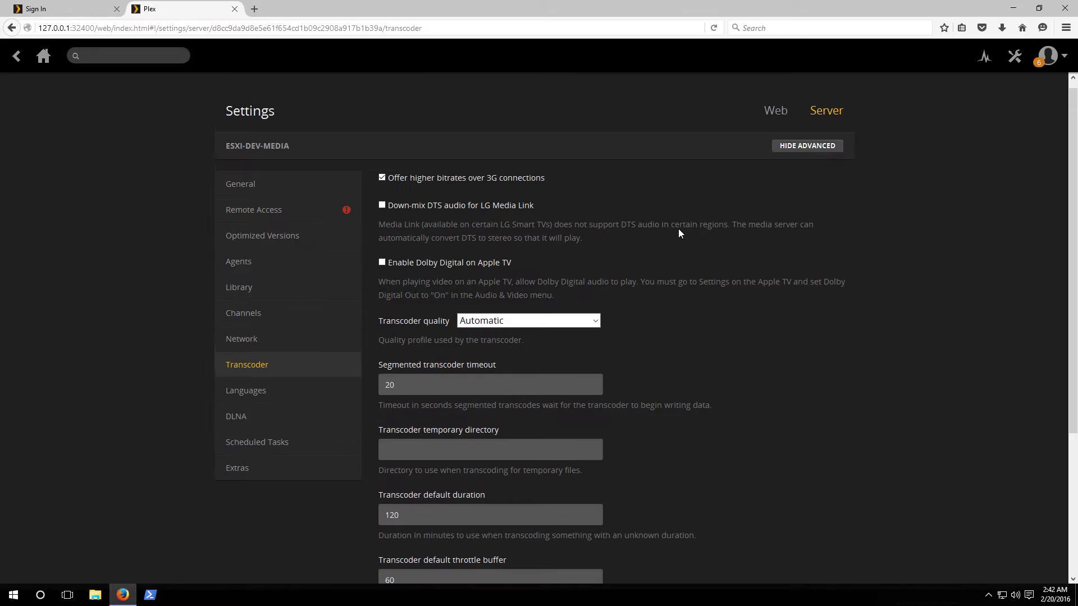
scroll(668, 235, "down", 1)
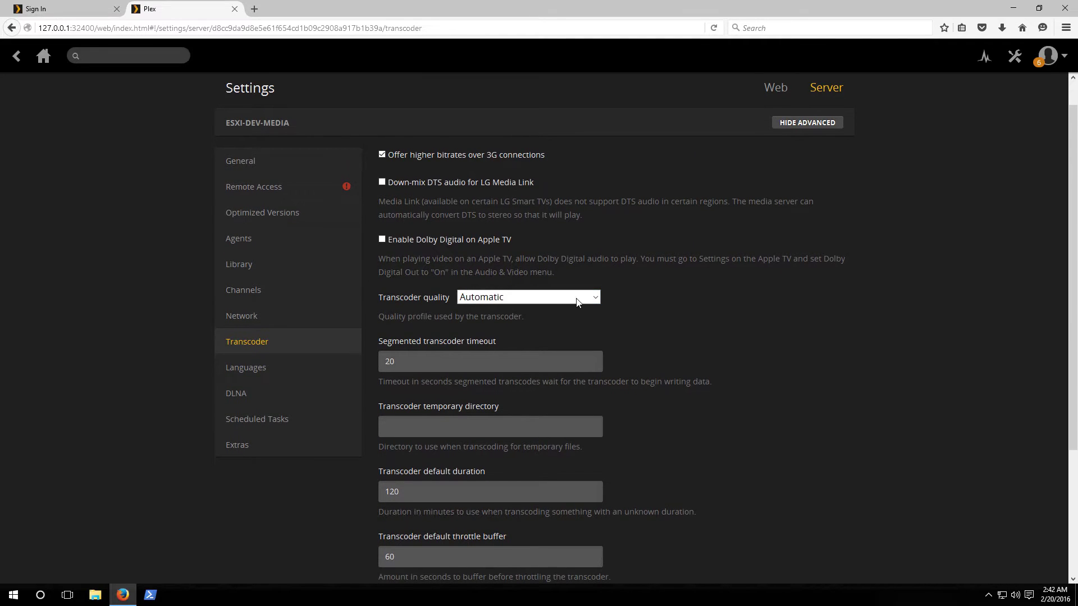
- Choose 'Make my CPU hurt' as the Transcoder quality and save the change
left_click(595, 297)
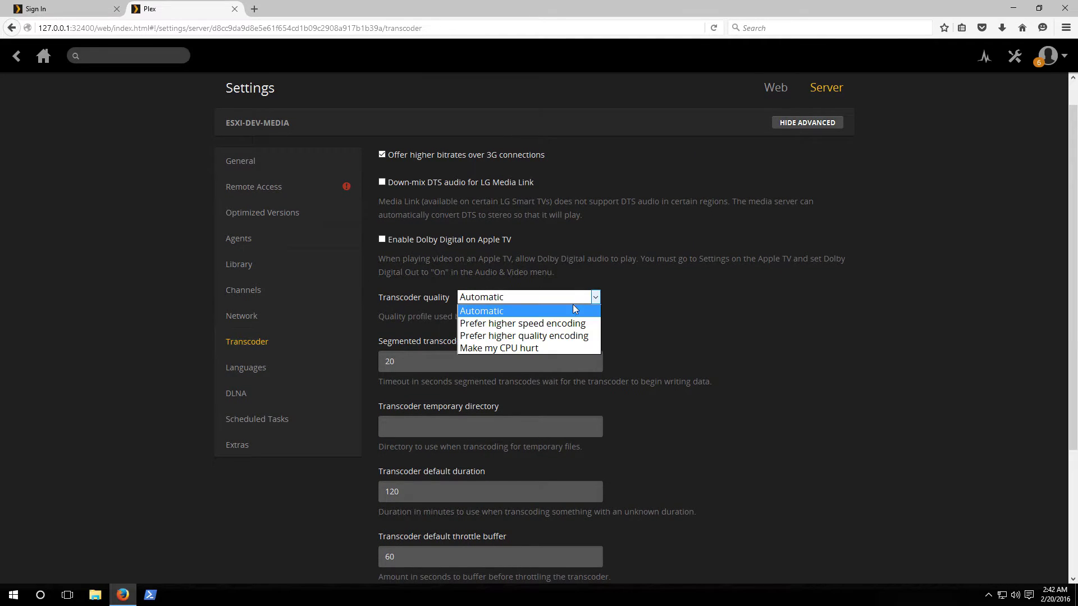
left_click(510, 347)
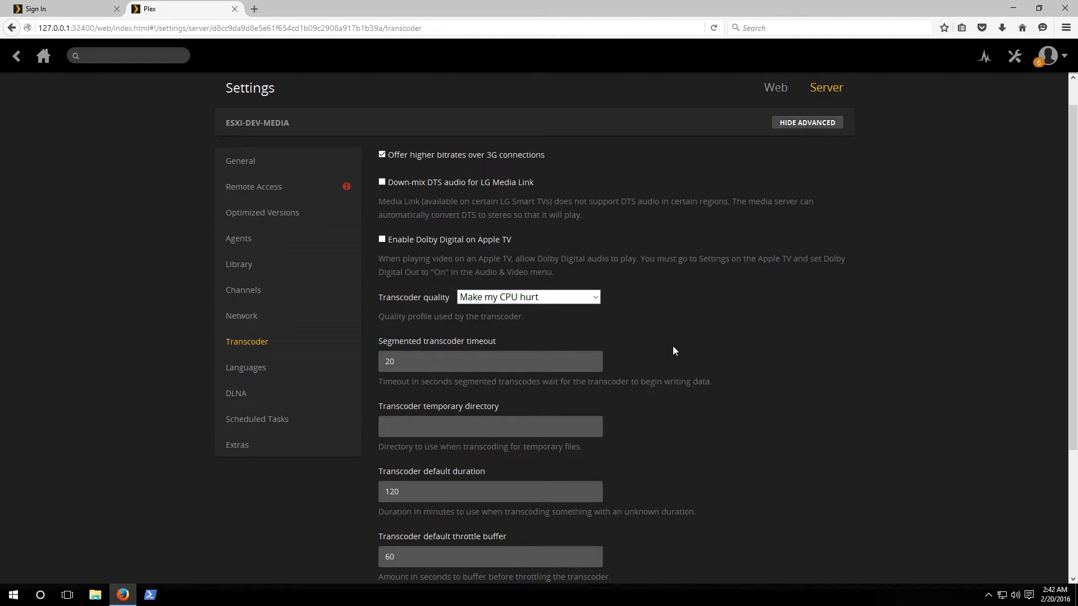
scroll(674, 351, "down", 5)
scroll(674, 348, "down", 1)
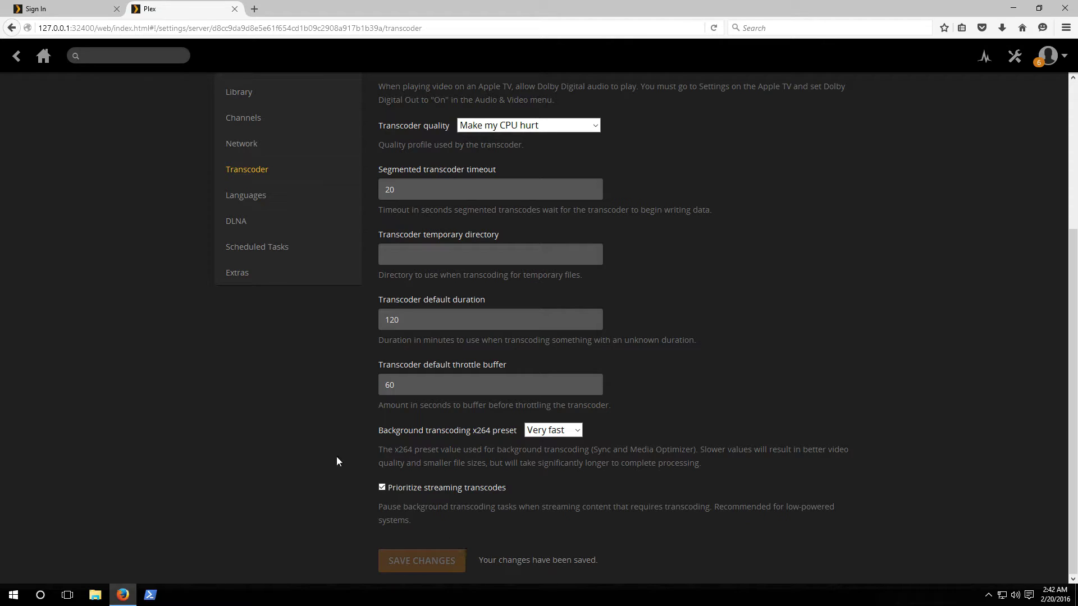
- Browse the Languages, DLNA, Scheduled Tasks and Extras settings pages
left_click(230, 208)
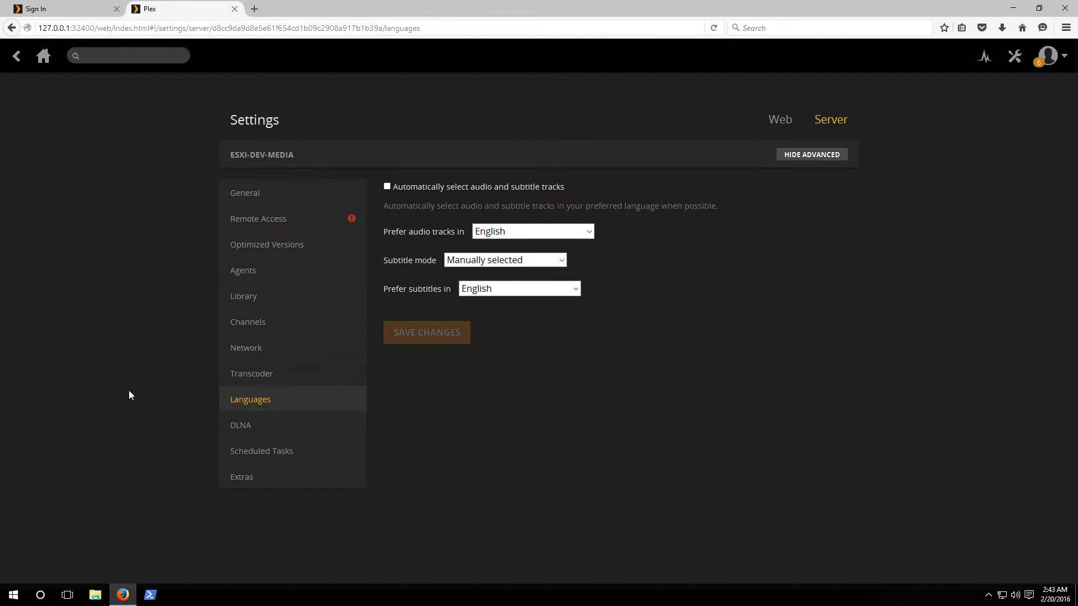
left_click(234, 431)
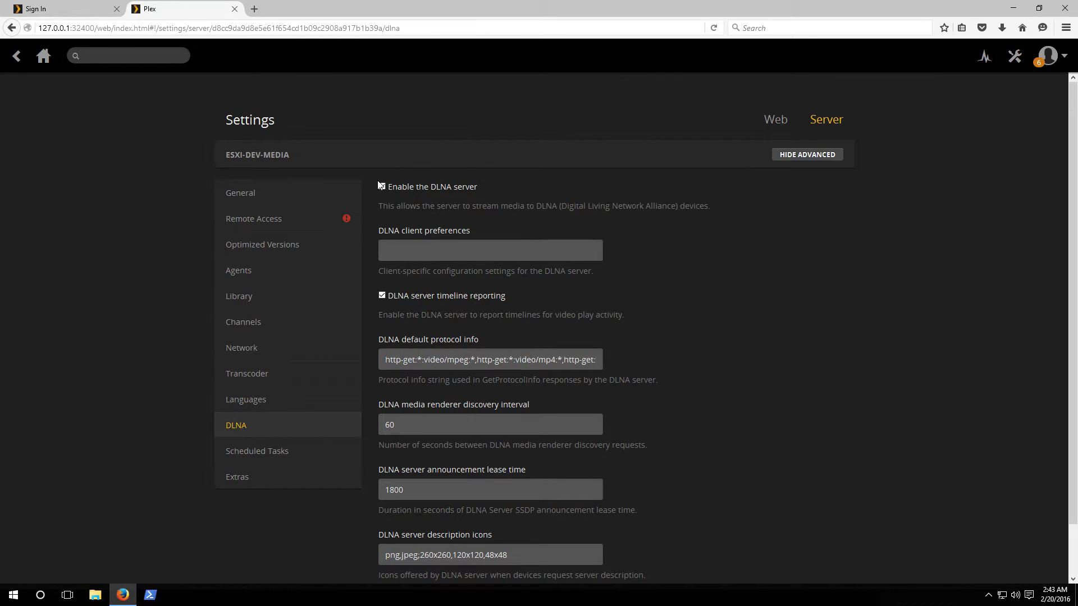
left_click(282, 459)
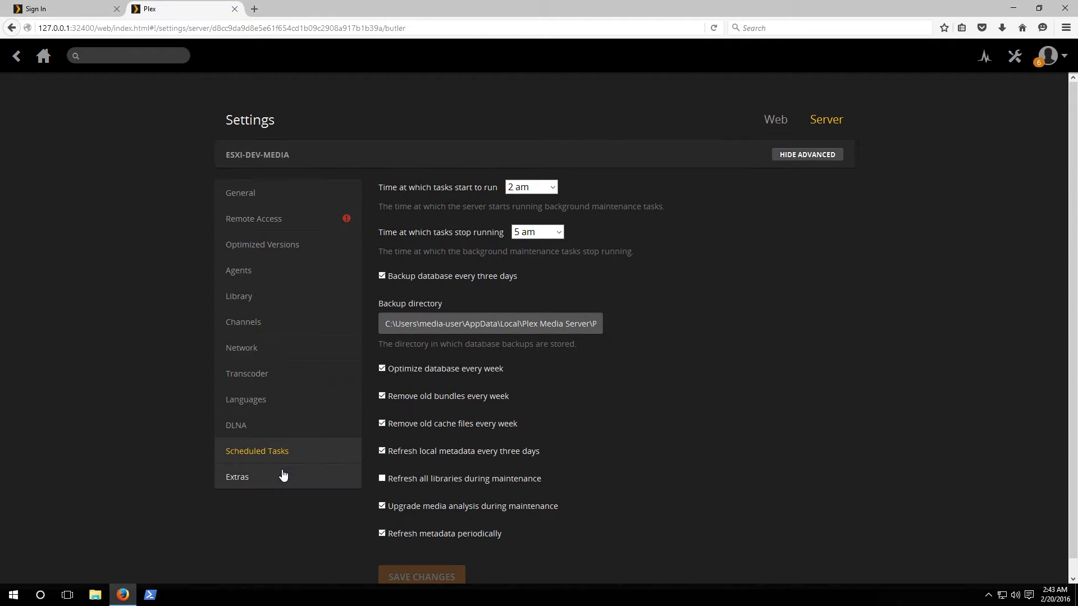
left_click(283, 478)
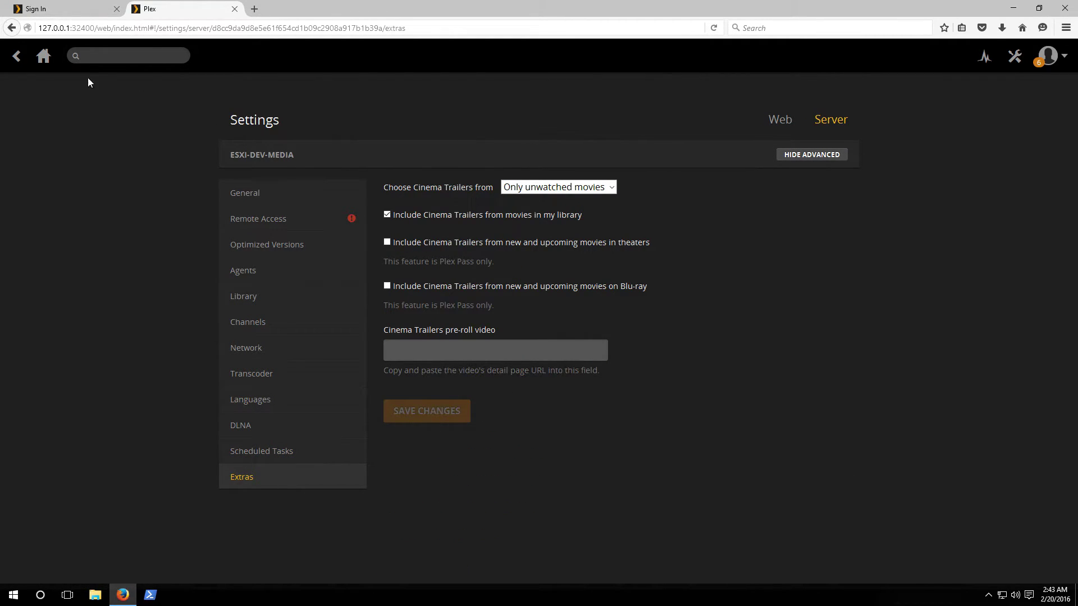
- Add a Movies library with the folder C:\Users\media-user\Desktop\Media
left_click(17, 56)
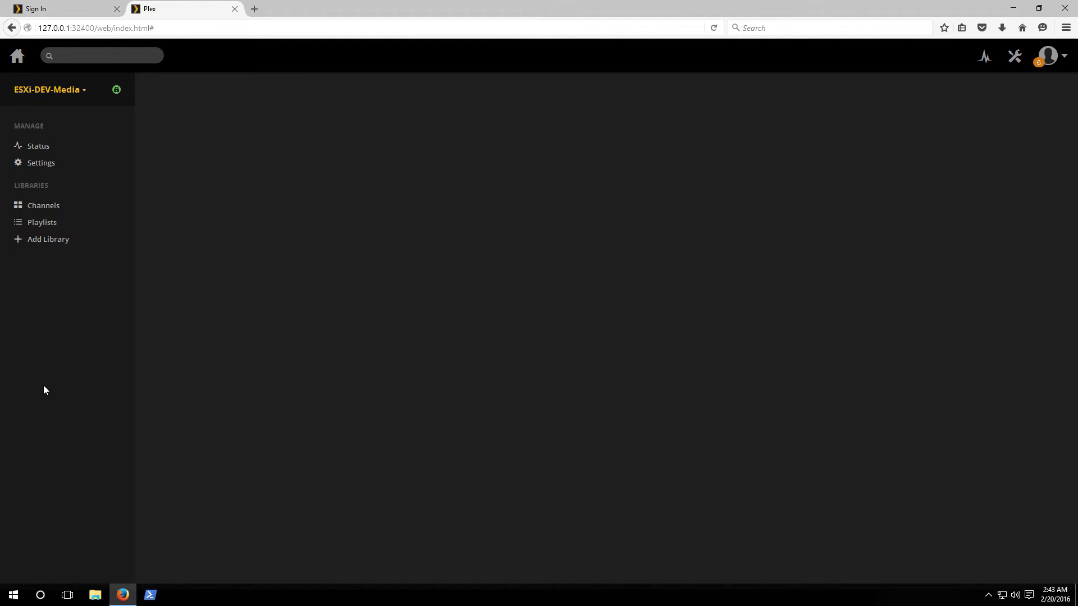
left_click(43, 245)
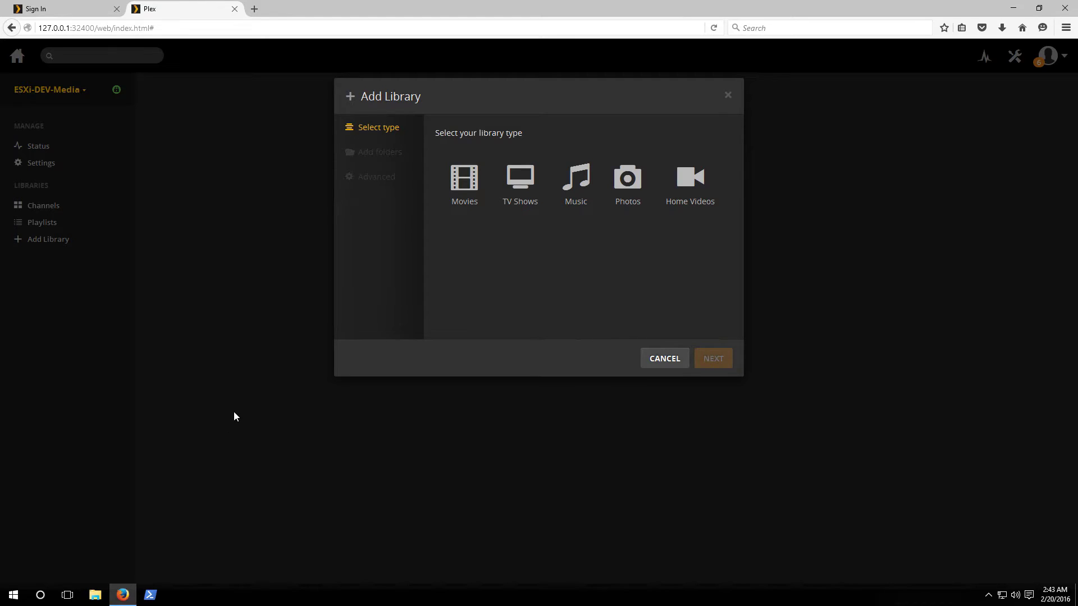
left_click(464, 180)
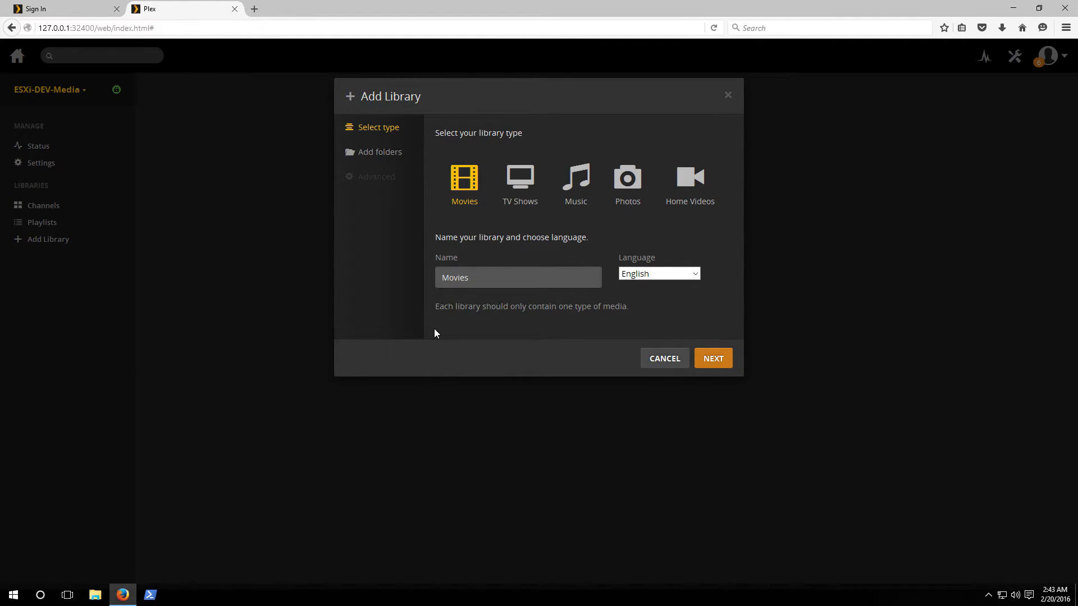
left_click(717, 359)
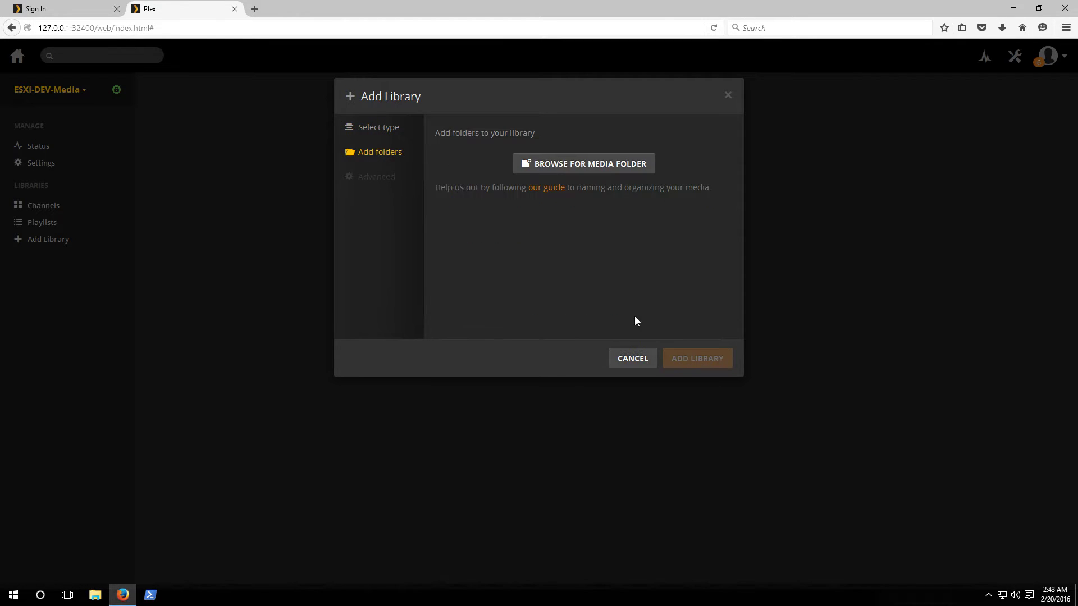
left_click(564, 171)
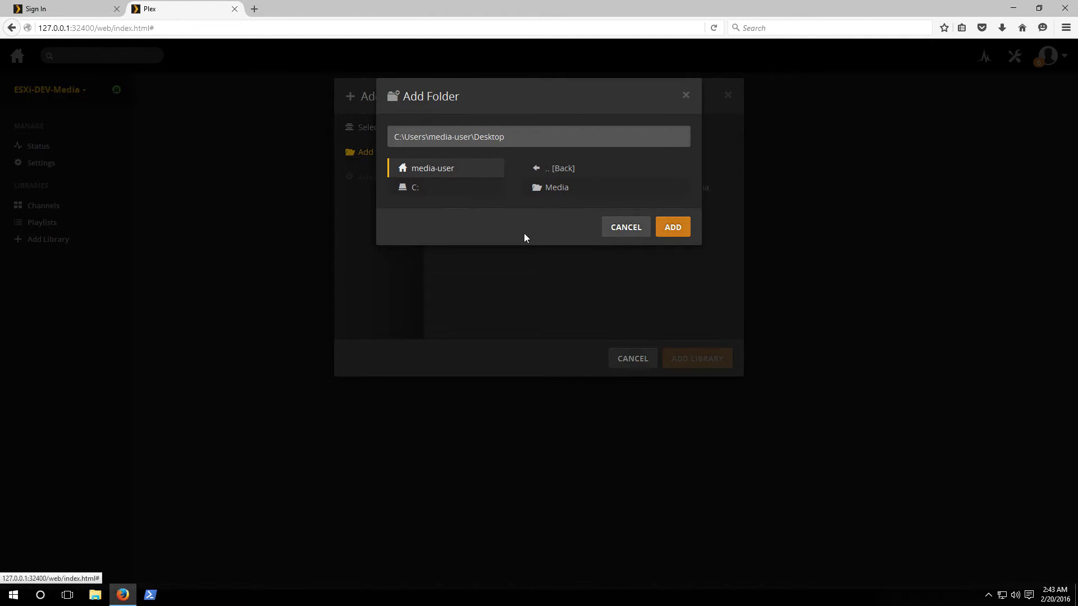
left_click(558, 190)
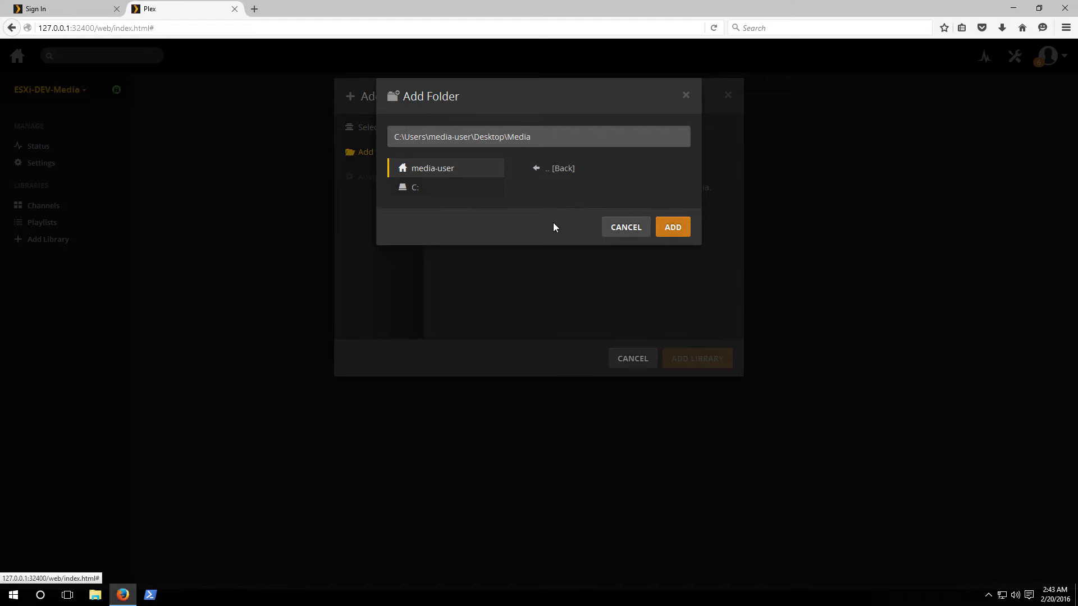
left_click(678, 229)
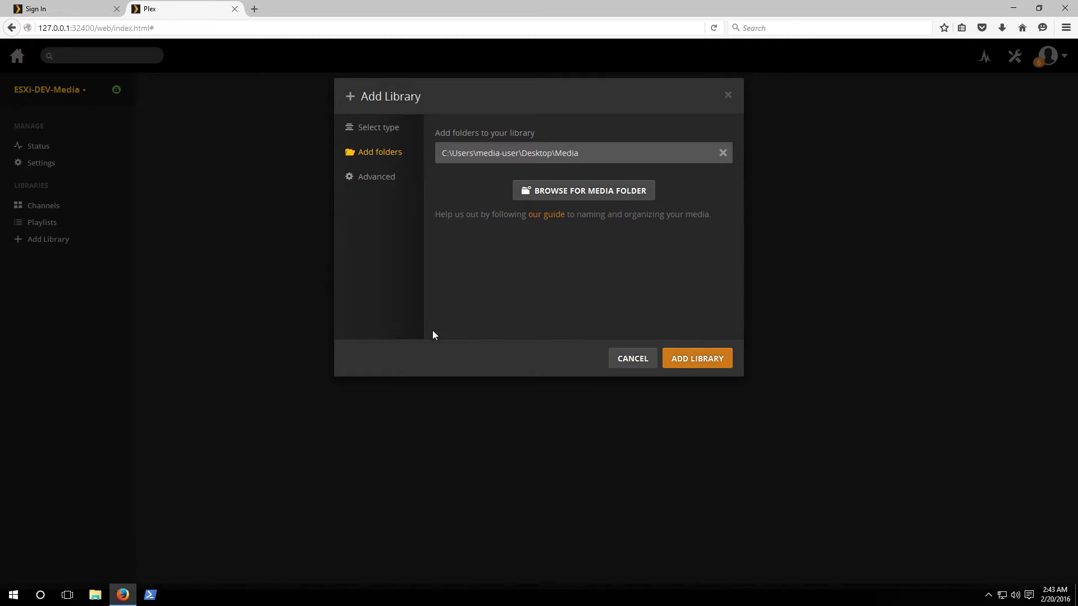
- Create the Movies library so its scan picks up Sergio vs Drone
left_click(685, 357)
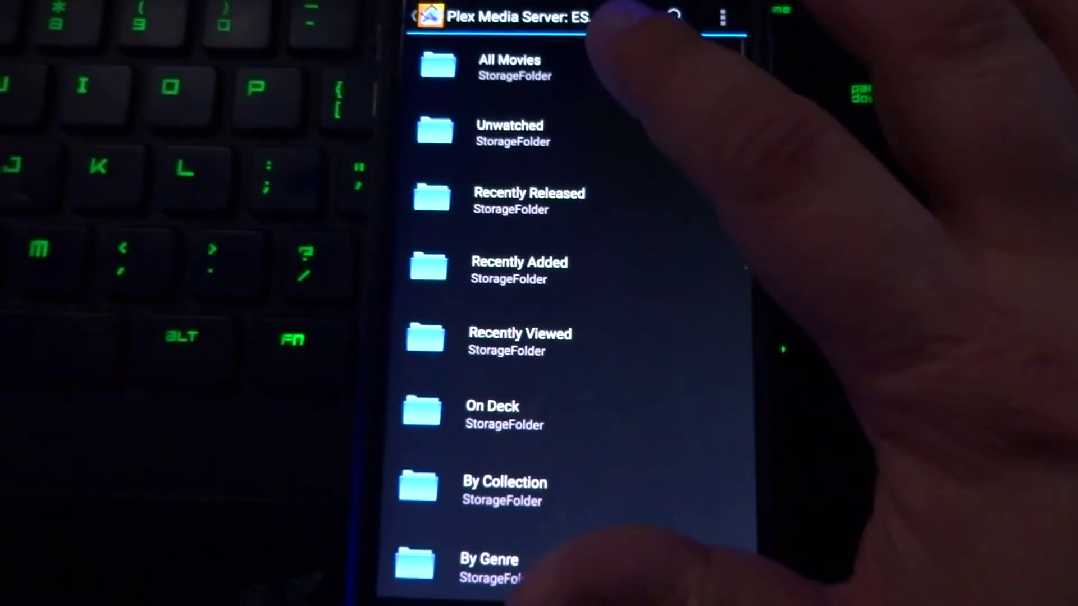
- Open the Plex server's All Movies folder in MediaHouse on the phone
left_click(609, 64)
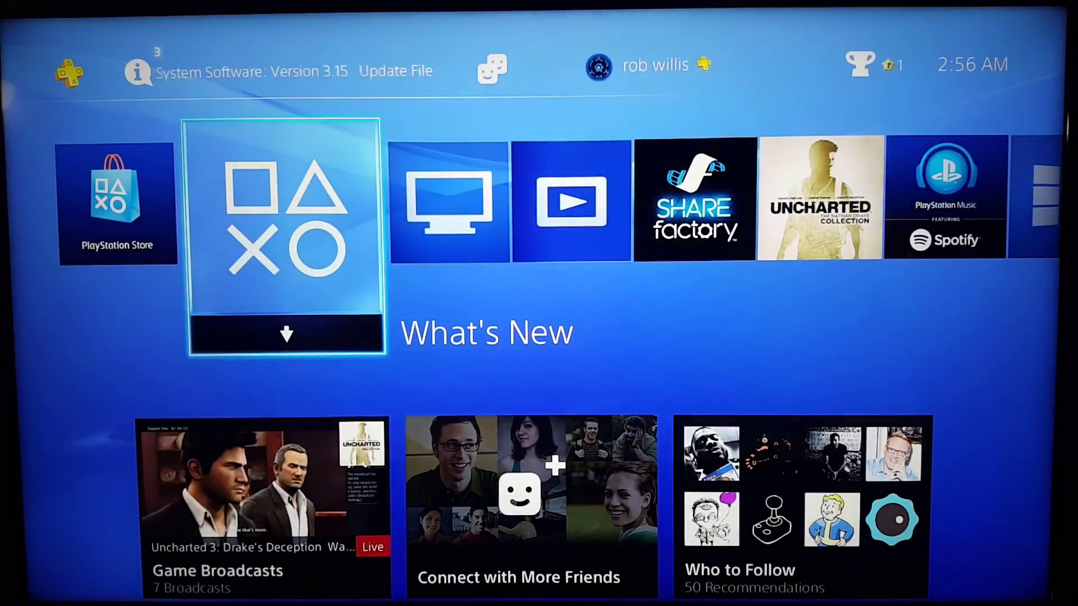
- Move along the PS4 home screen to the Media Player app, which lists ESXi-DEV-Media
key("Right")
key("Right")
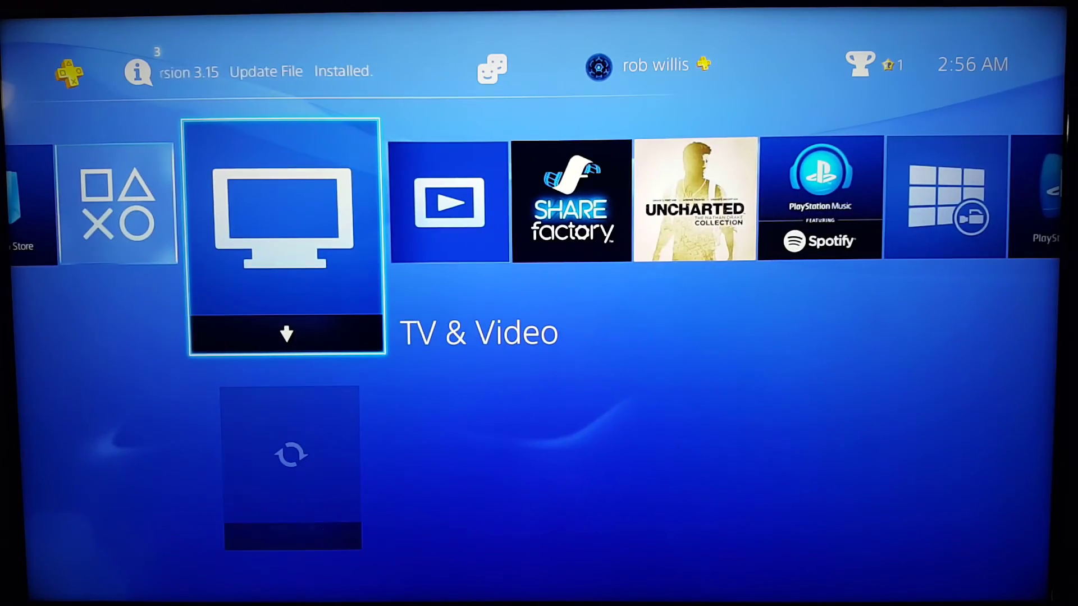
key("Right")
key("Left")
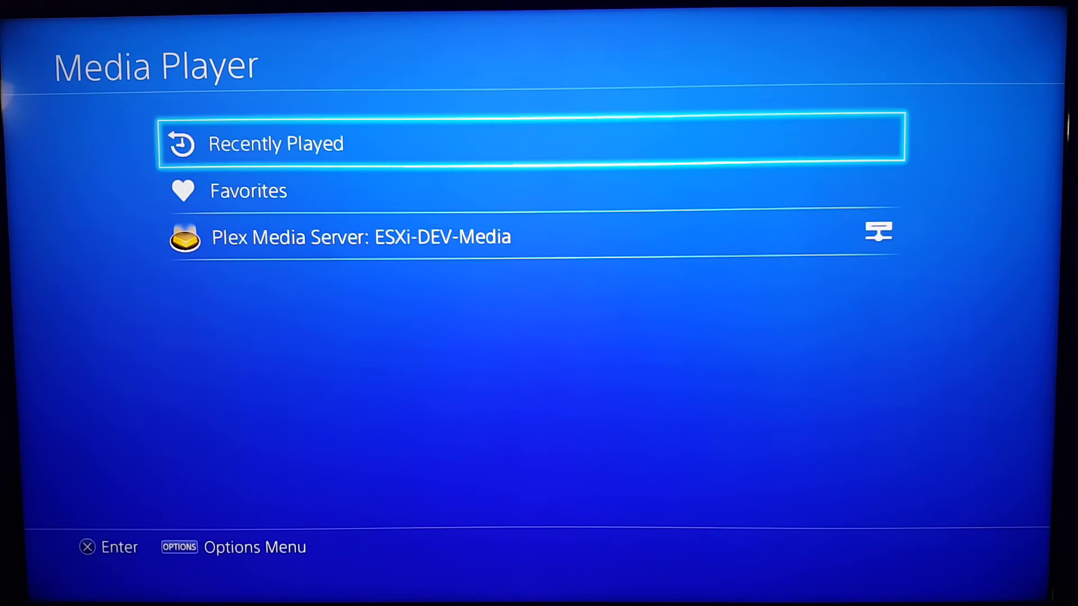
- Browse the Plex server ESXi-DEV-Media to Video › Movies › All Movies in Media Player
key("Down")
key("Down")
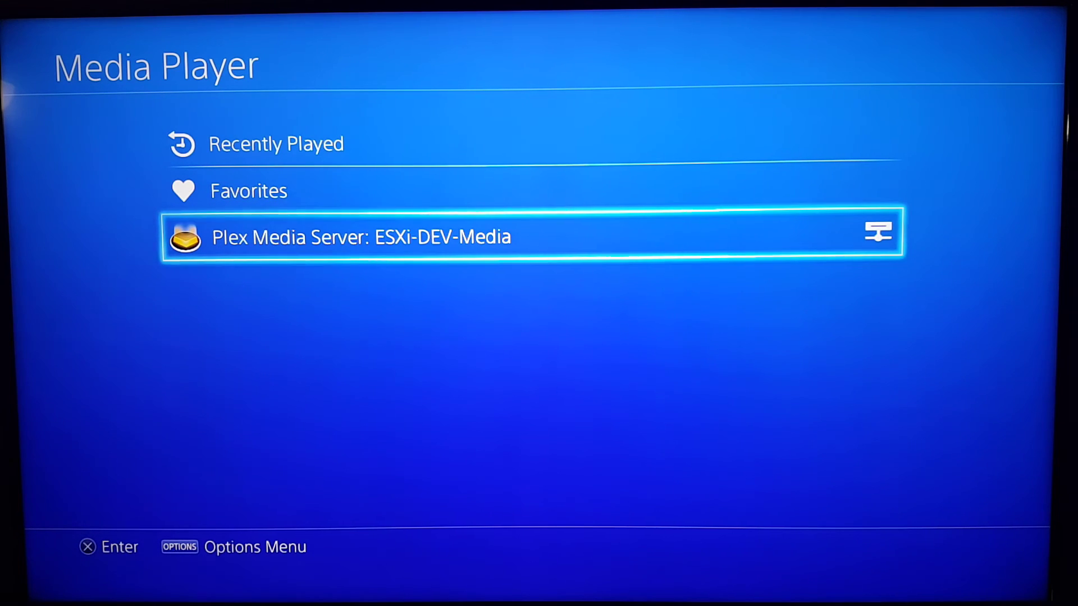
key("Return")
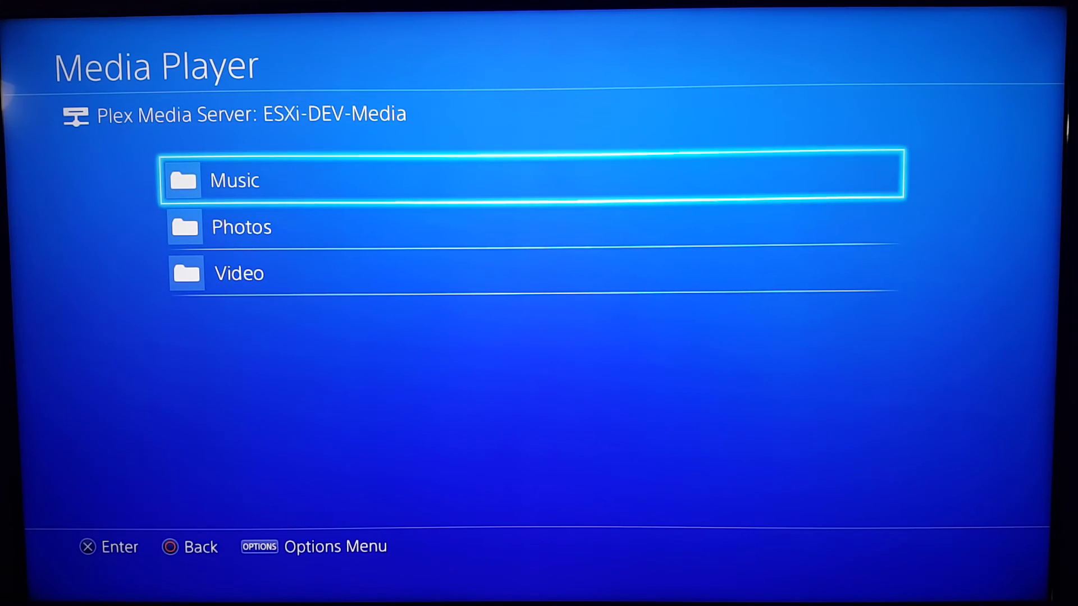
key("Down")
key("Down")
key("Return")
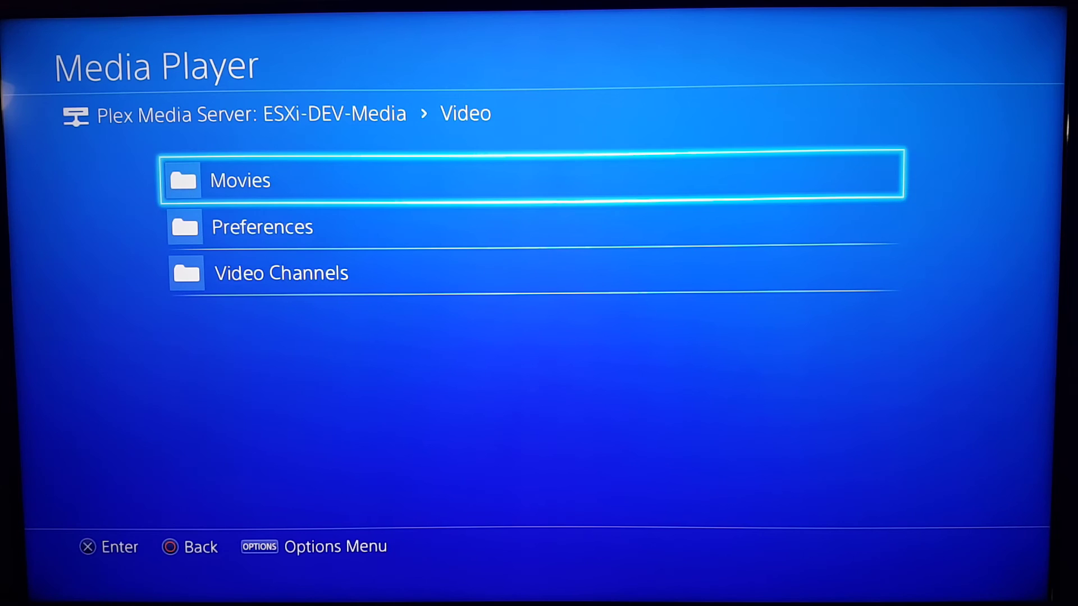
key("Return")
key("Return")
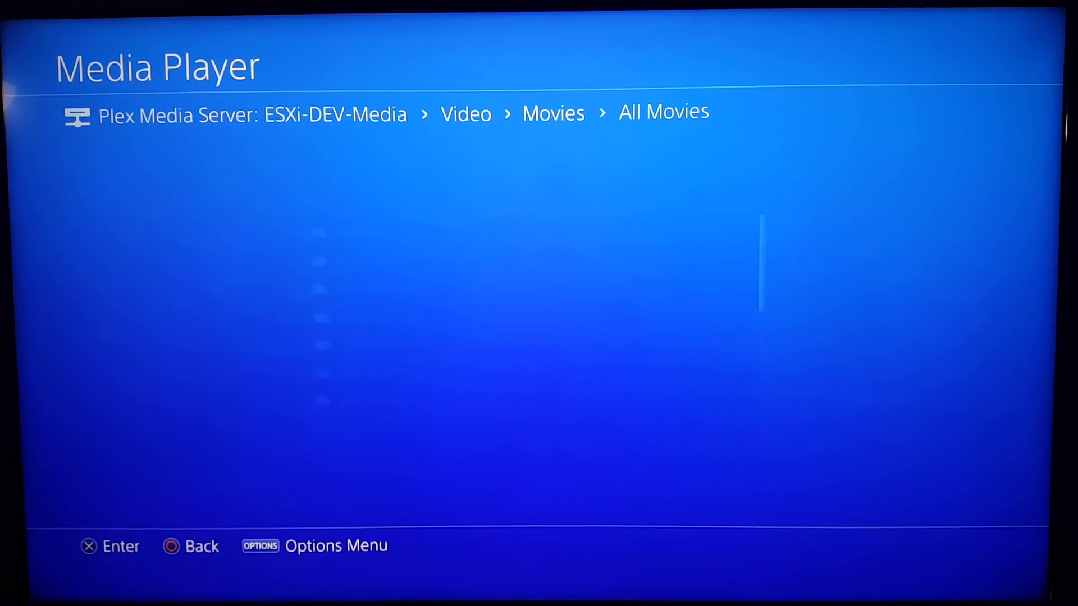